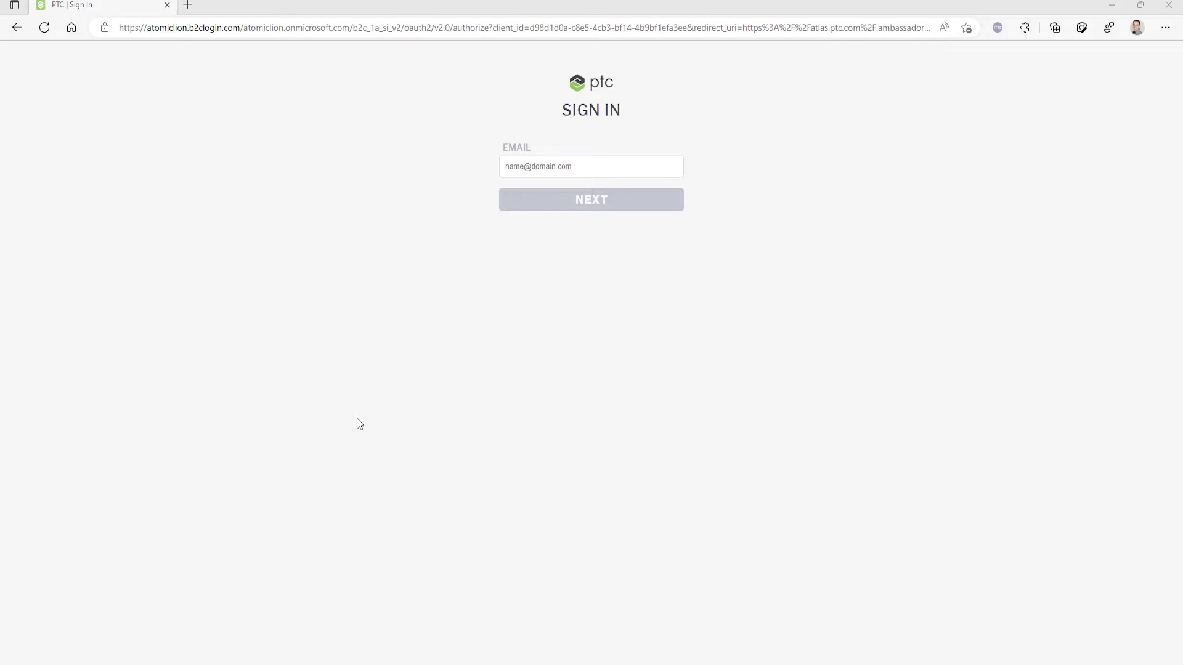
# - Enter the account e-mail address in the EMAIL field of the PTC sign-in page
pyautogui.click(527, 166)
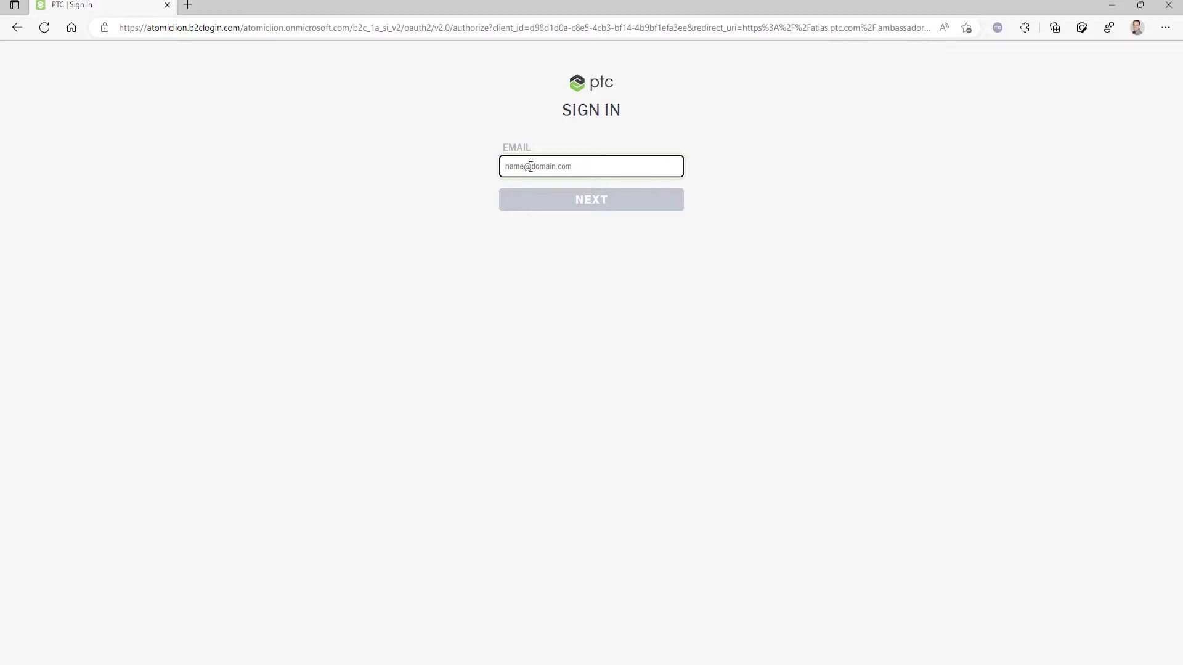
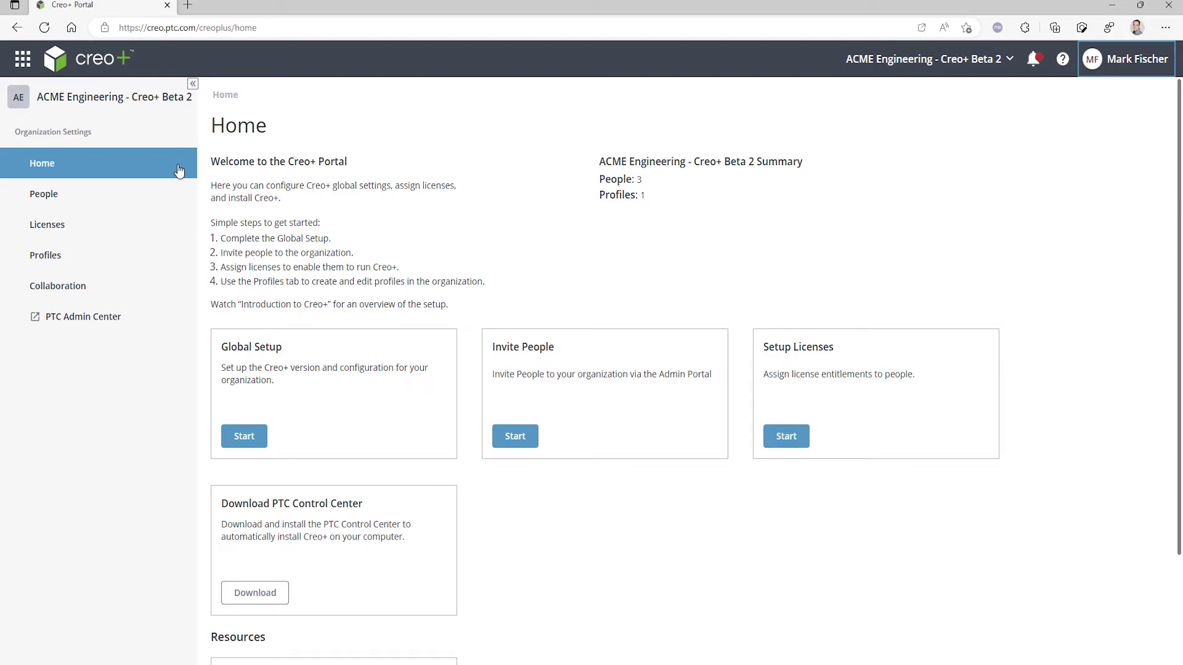
# - Review the people list and the License to Run, Extension and Floating license tabs
pyautogui.click(171, 192)
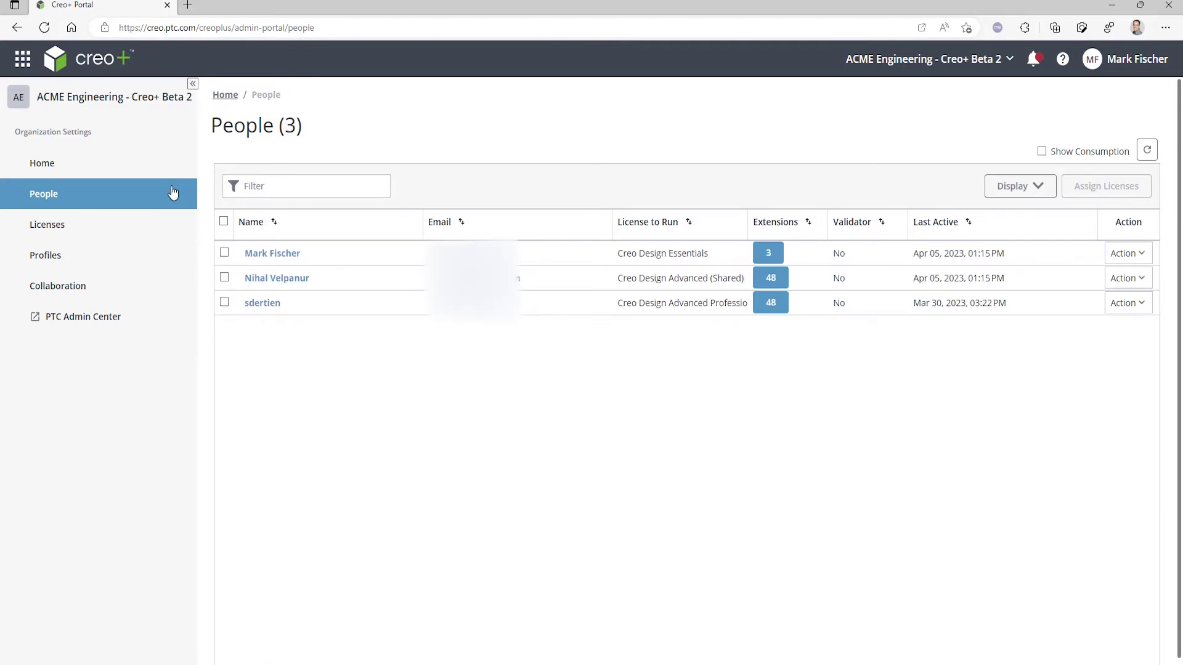
pyautogui.click(158, 230)
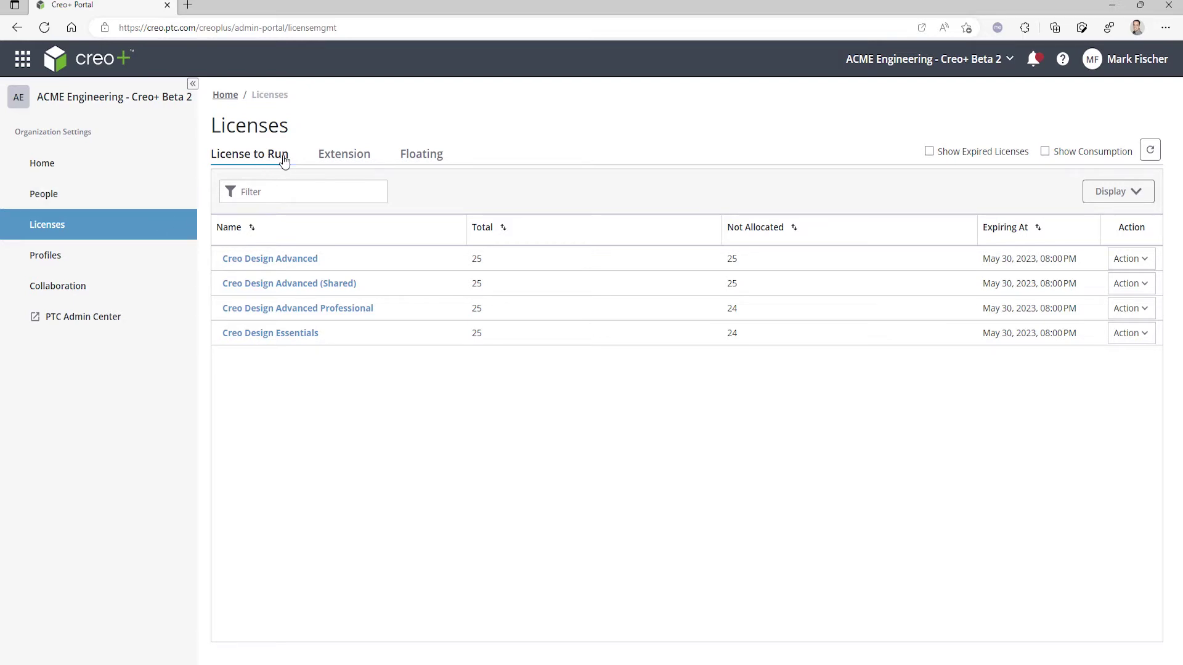
pyautogui.click(329, 157)
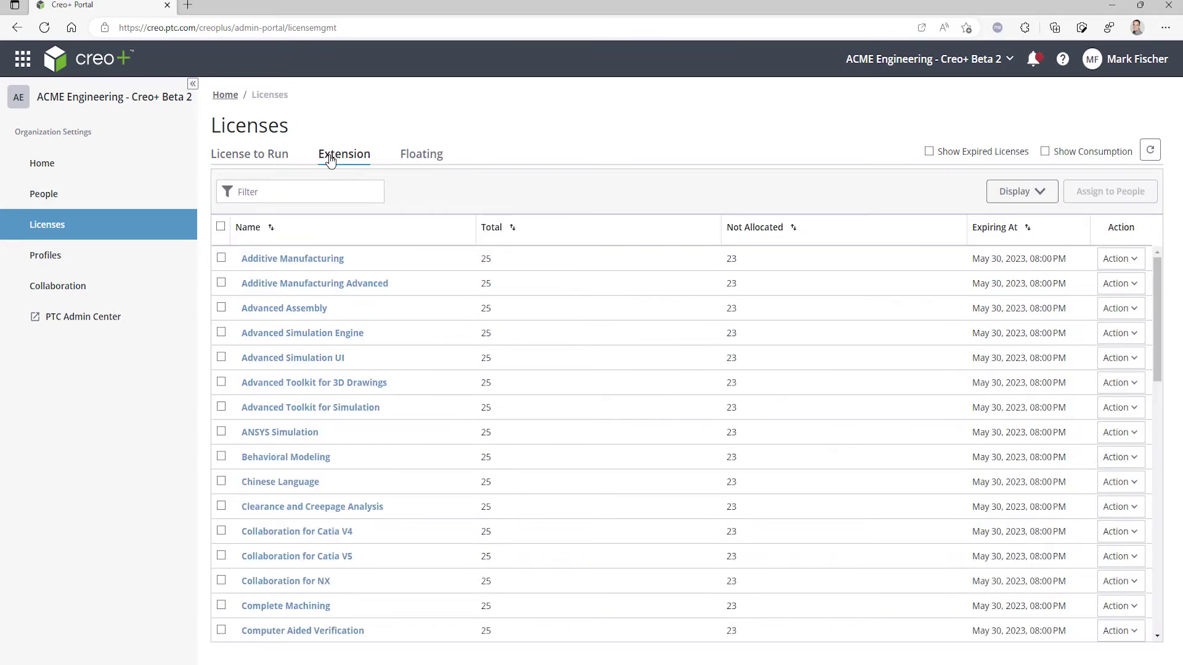
pyautogui.click(416, 157)
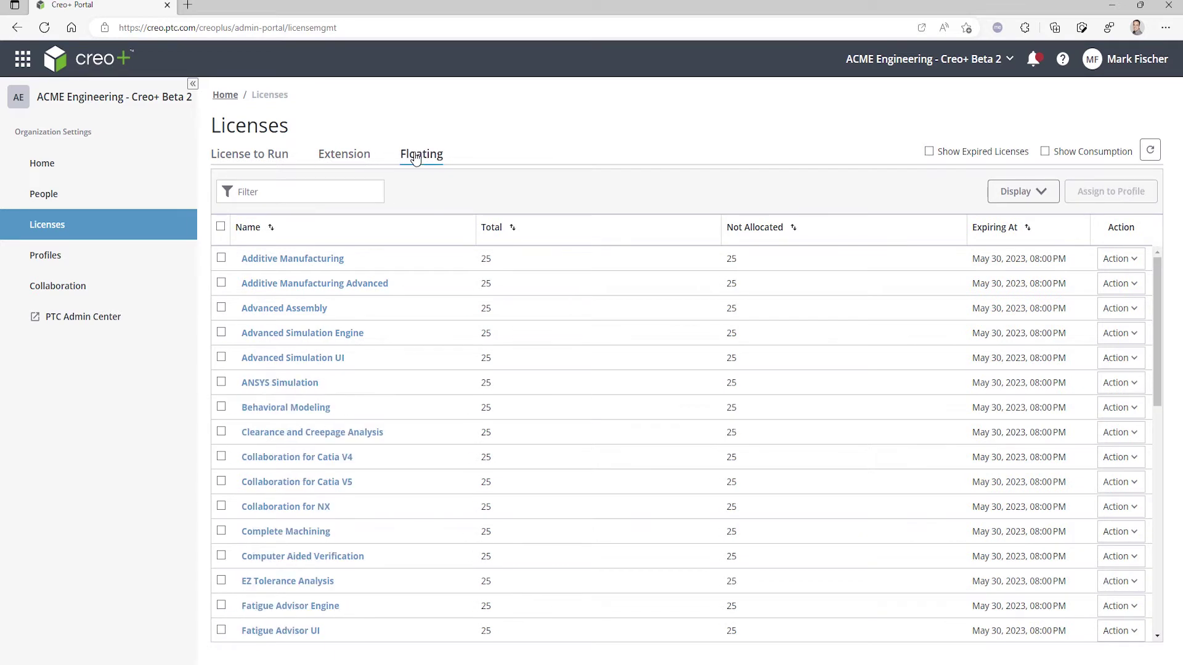
pyautogui.click(269, 158)
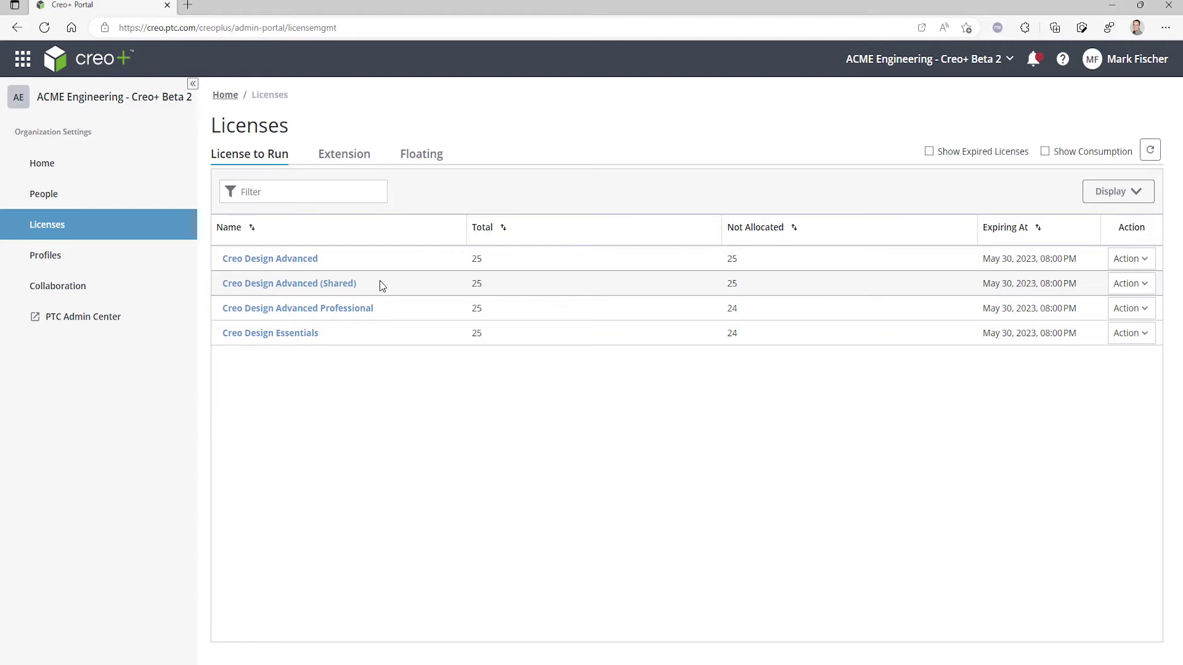
# - Recheck the floating licenses, then view Profiles and the Collaboration Sessions page
pyautogui.click(411, 162)
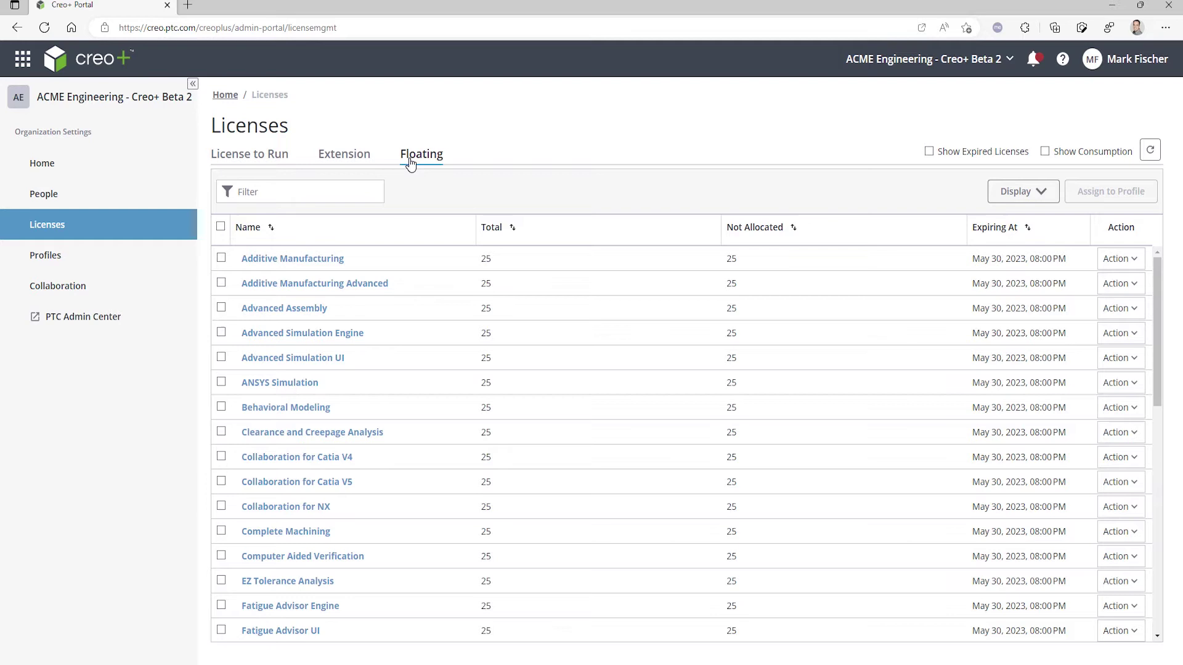
pyautogui.click(98, 264)
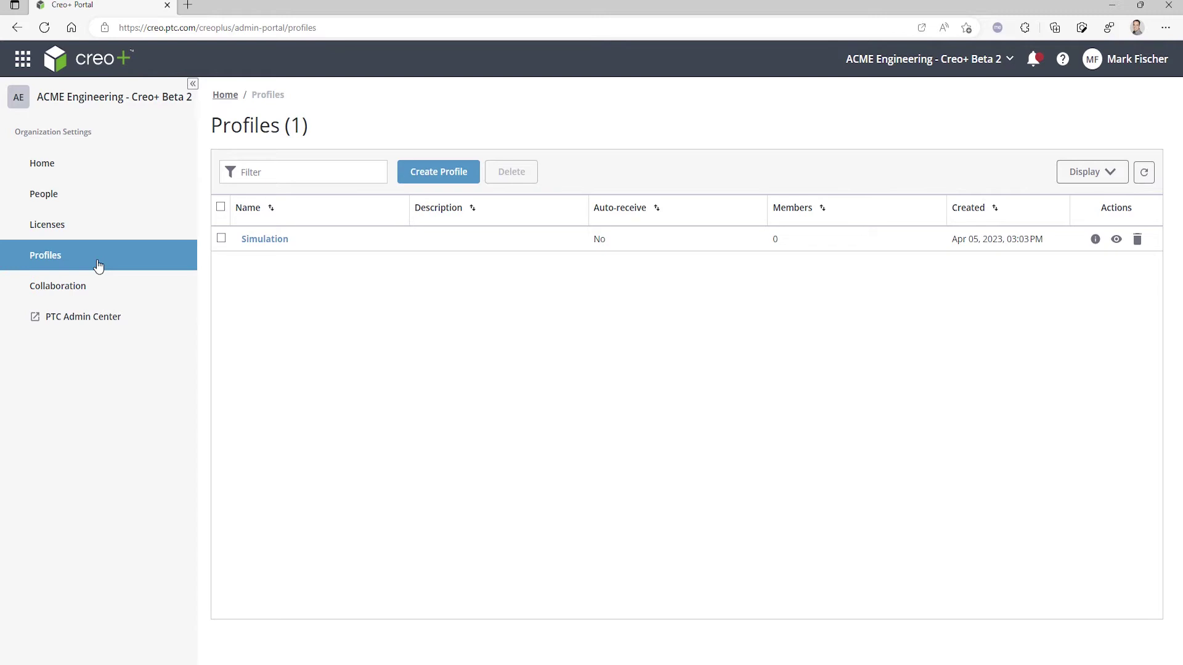
pyautogui.click(91, 288)
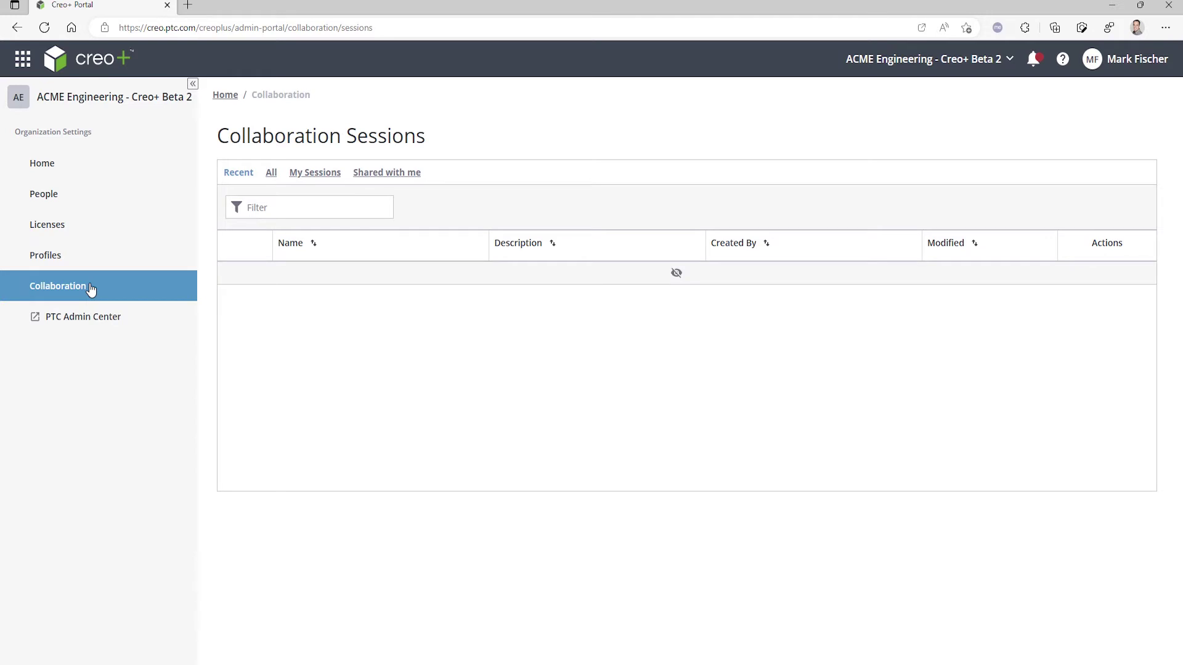
# - In Global Setup, set Path to Configuration Files to $onedrive/Config and confirm the update
pyautogui.click(94, 164)
pyautogui.click(243, 437)
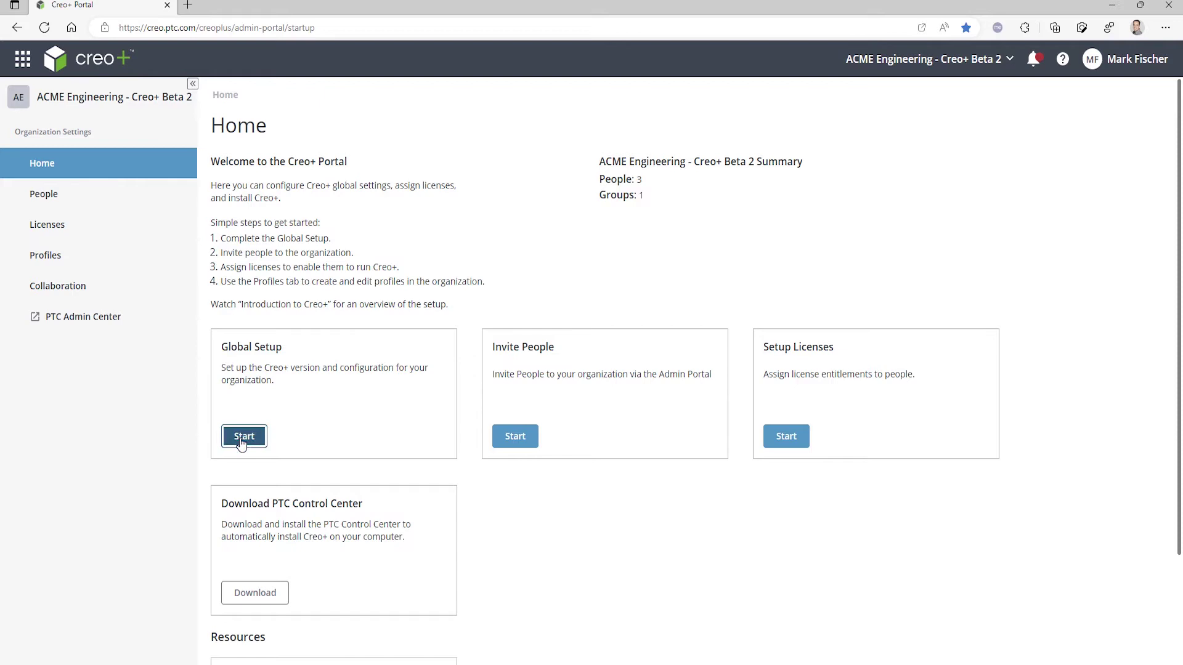
pyautogui.click(471, 351)
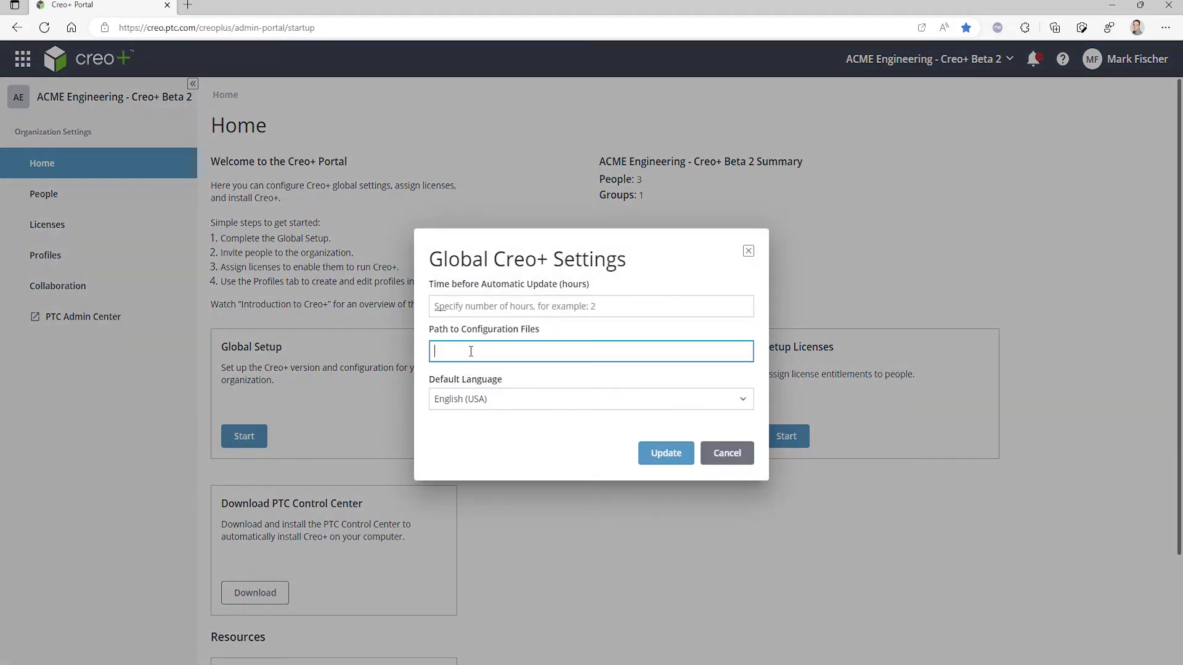
pyautogui.write('$onedrive/Config')
pyautogui.click(548, 374)
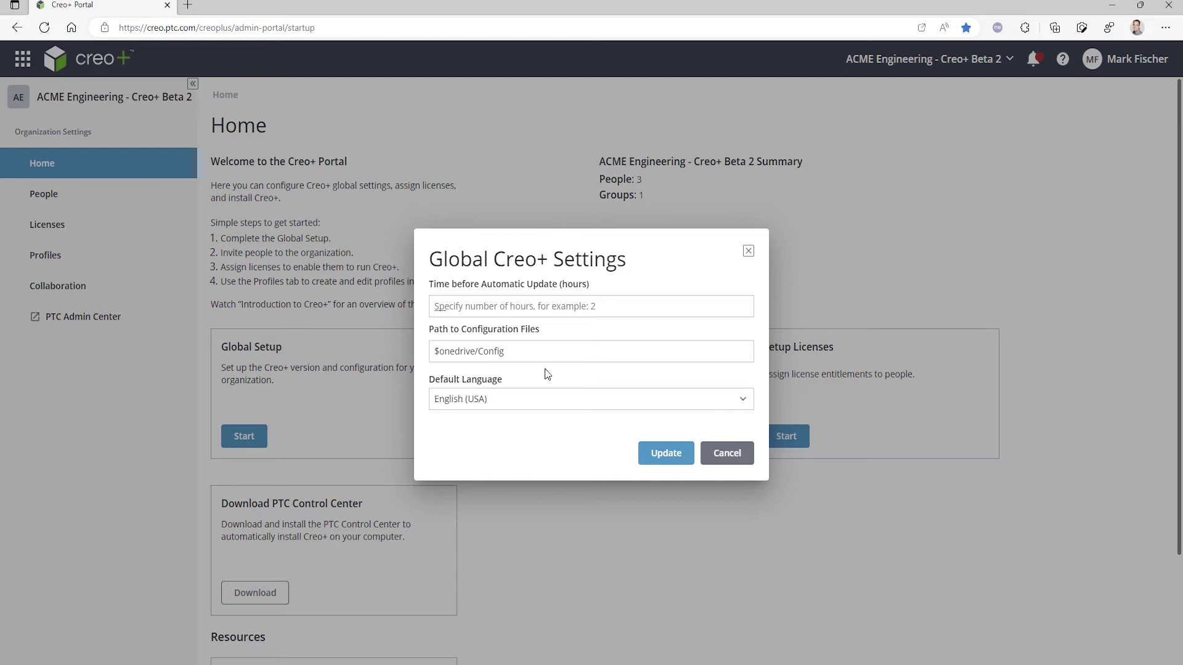
pyautogui.click(677, 458)
pyautogui.click(663, 413)
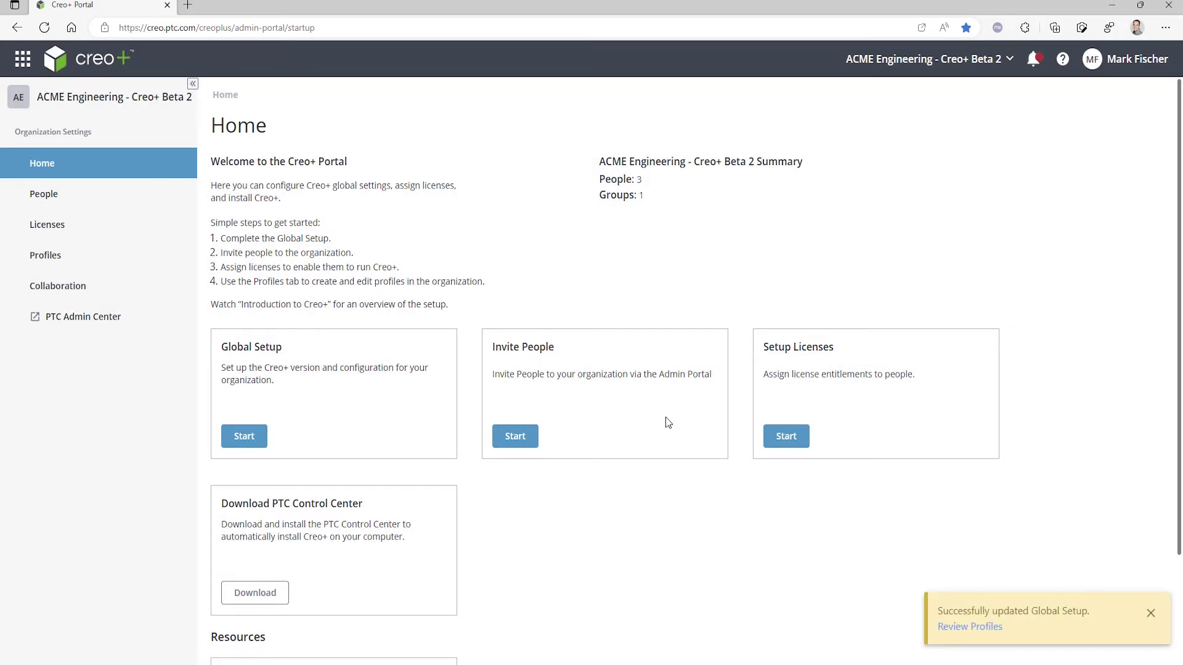
# - Start a new profile named Engineering with the admin user as member and auto-receive on
pyautogui.click(87, 257)
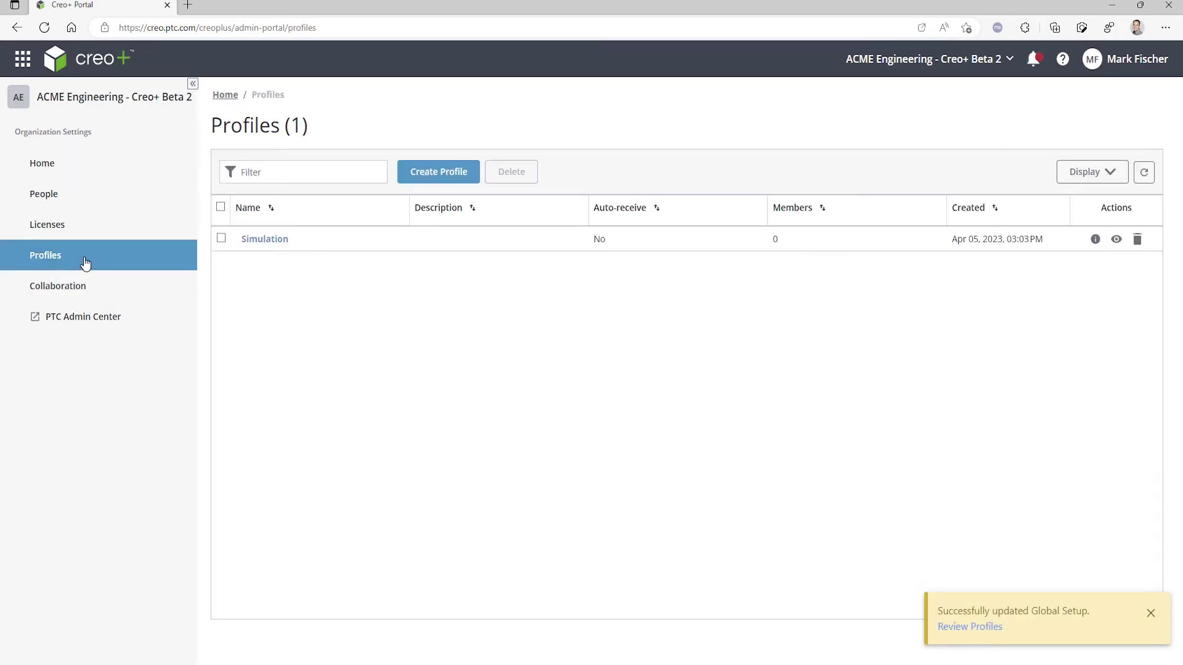
pyautogui.click(436, 175)
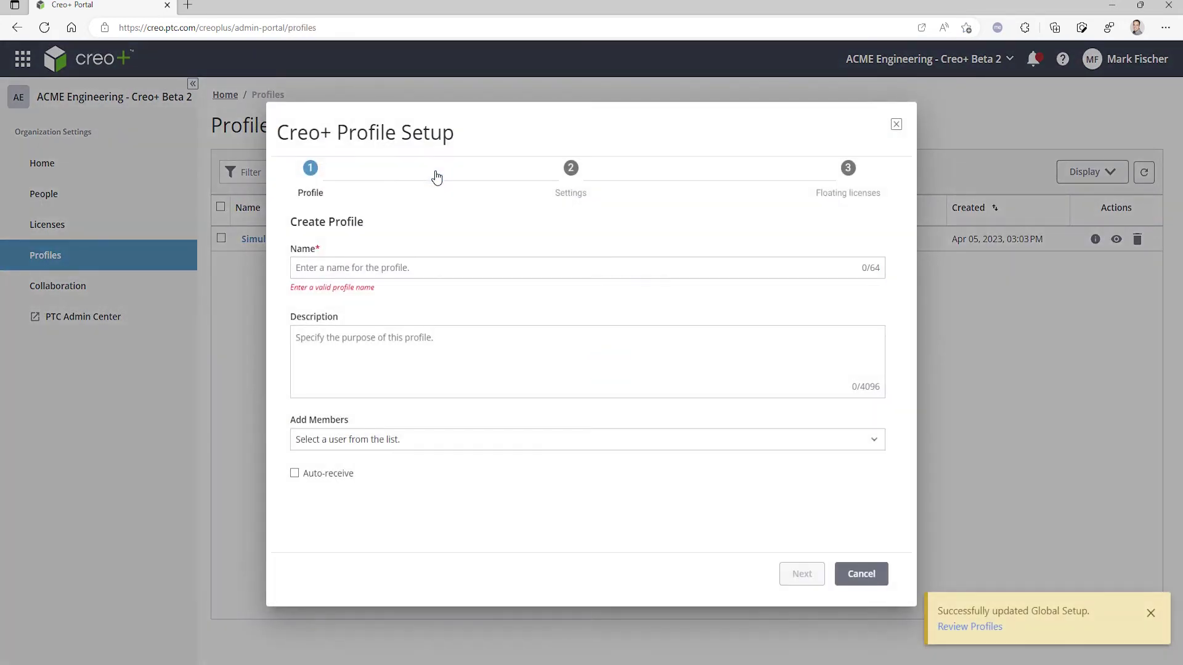
pyautogui.click(437, 267)
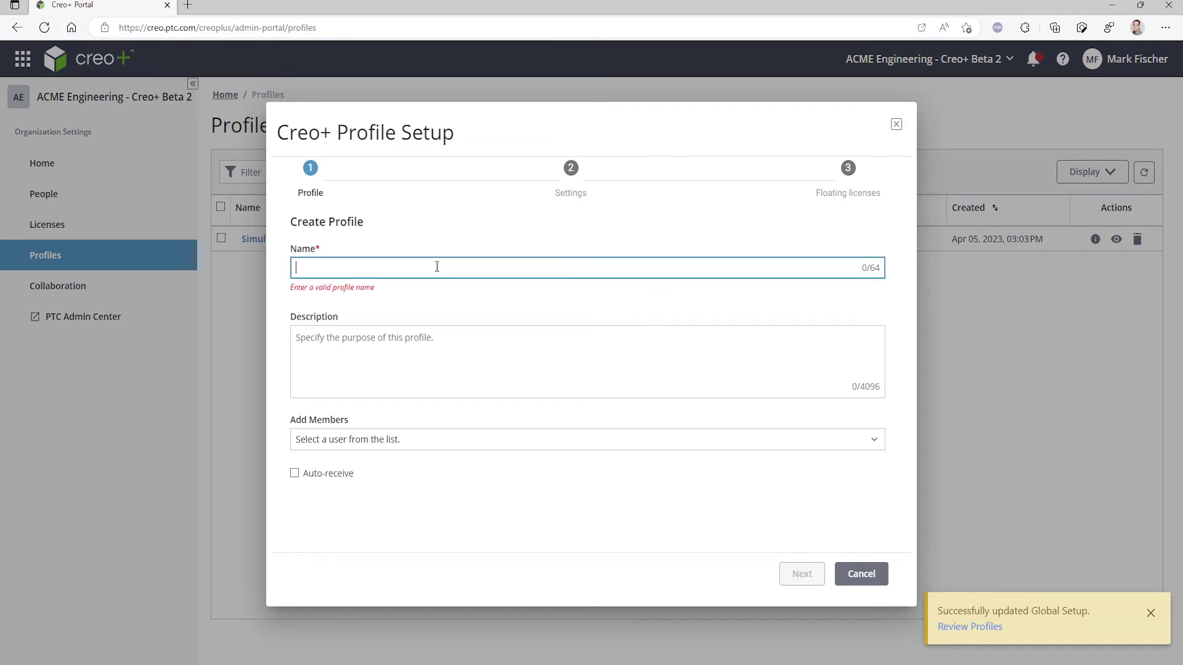
pyautogui.write('Engineering')
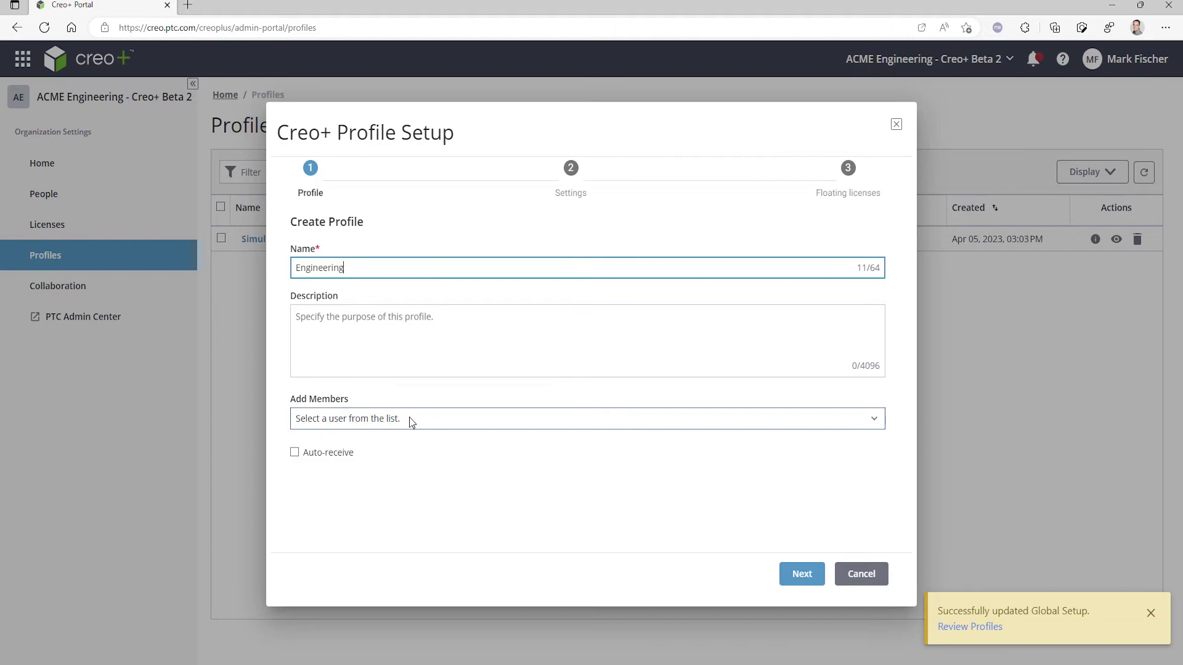
pyautogui.click(409, 418)
pyautogui.click(306, 493)
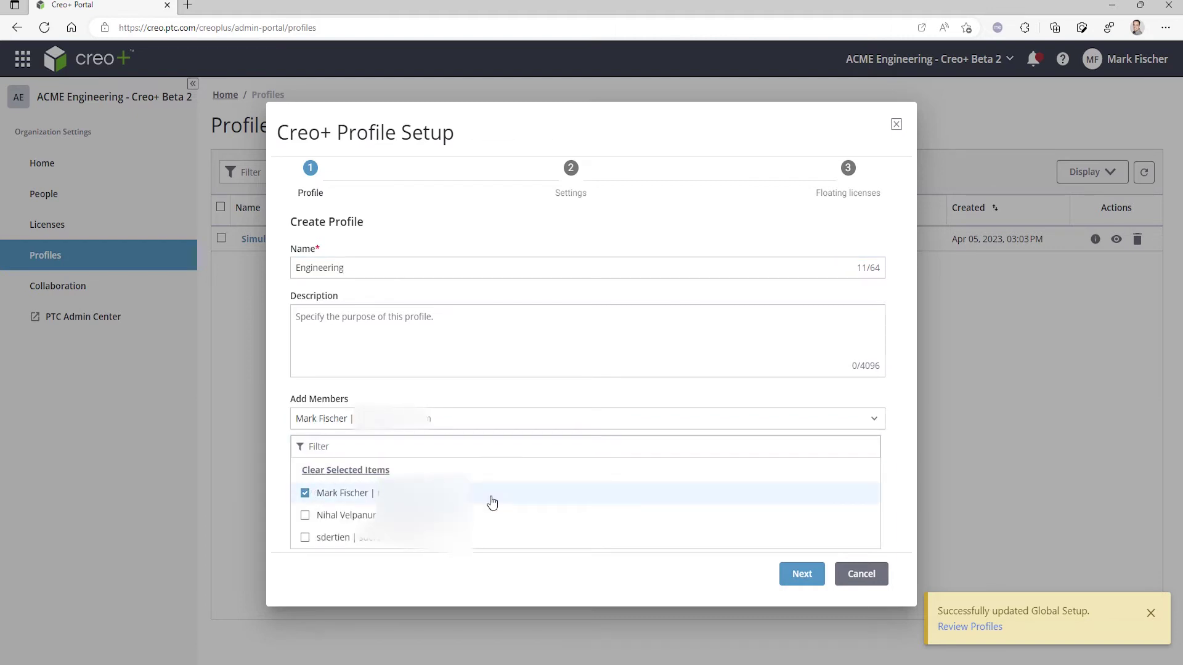
pyautogui.click(538, 571)
pyautogui.click(296, 455)
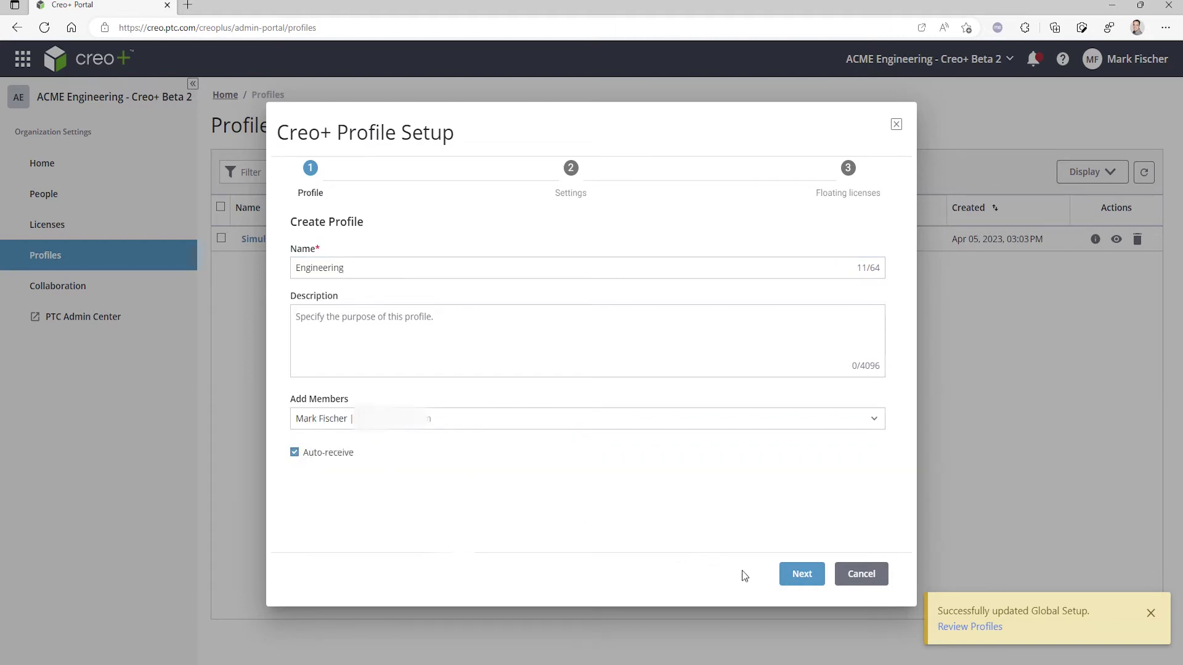
# - Add Additive Manufacturing and Behavioral Modeling floating licenses and finish the Engineering profile
pyautogui.click(802, 578)
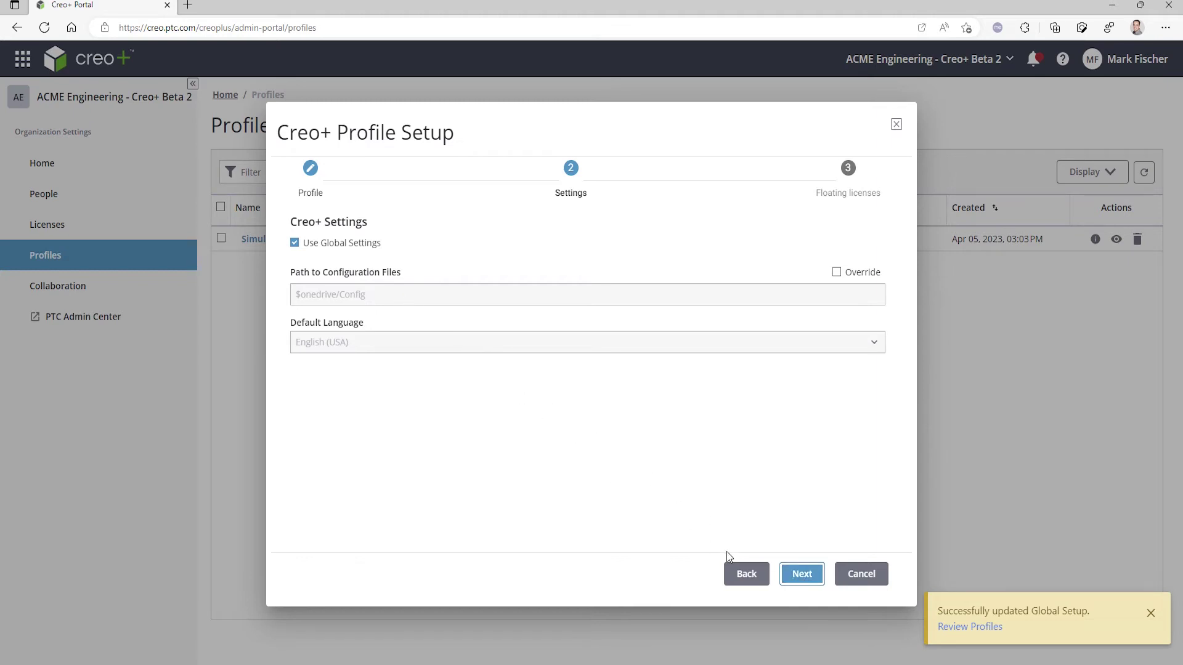
pyautogui.click(801, 574)
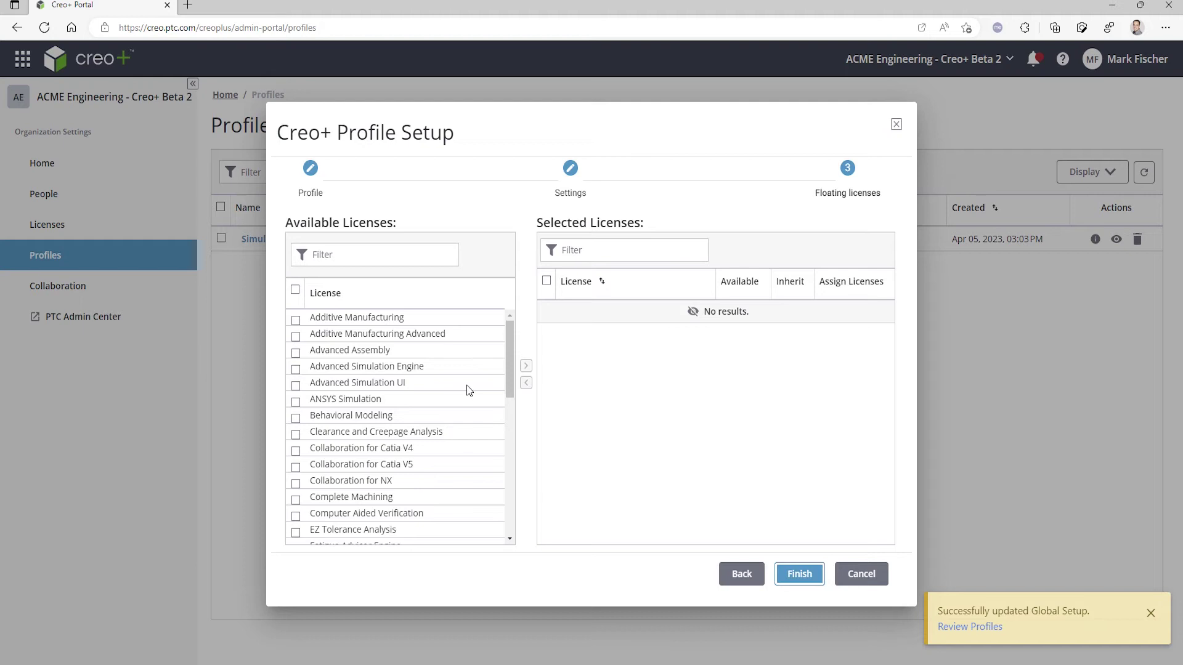
pyautogui.click(296, 320)
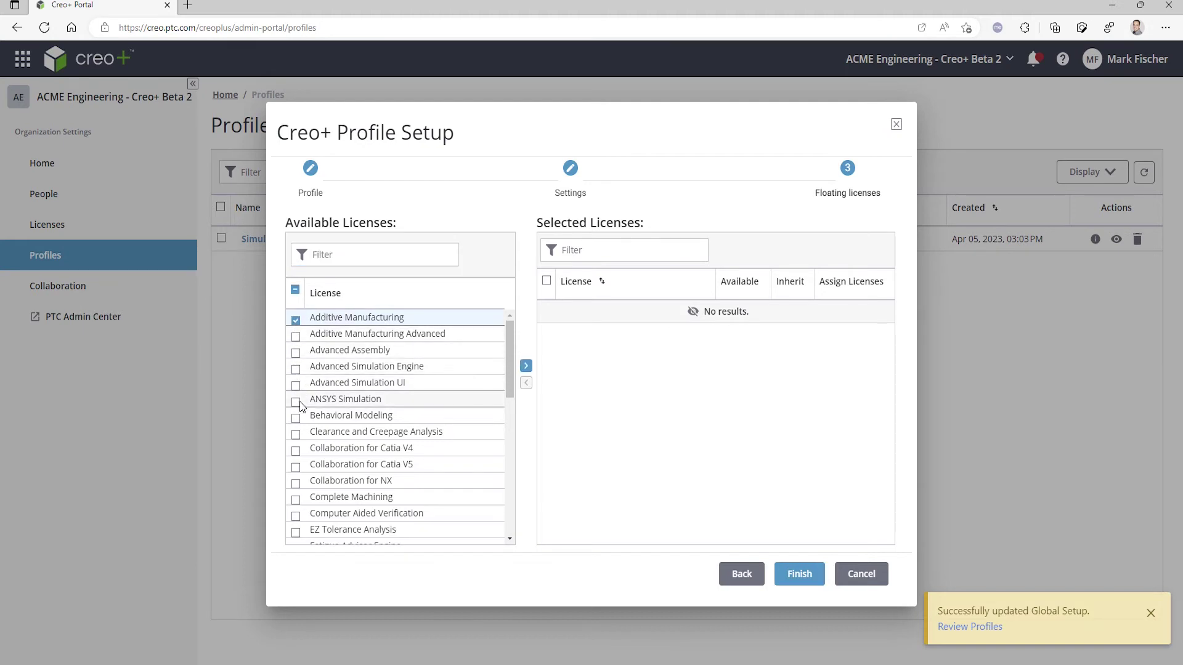
pyautogui.click(296, 418)
pyautogui.click(526, 366)
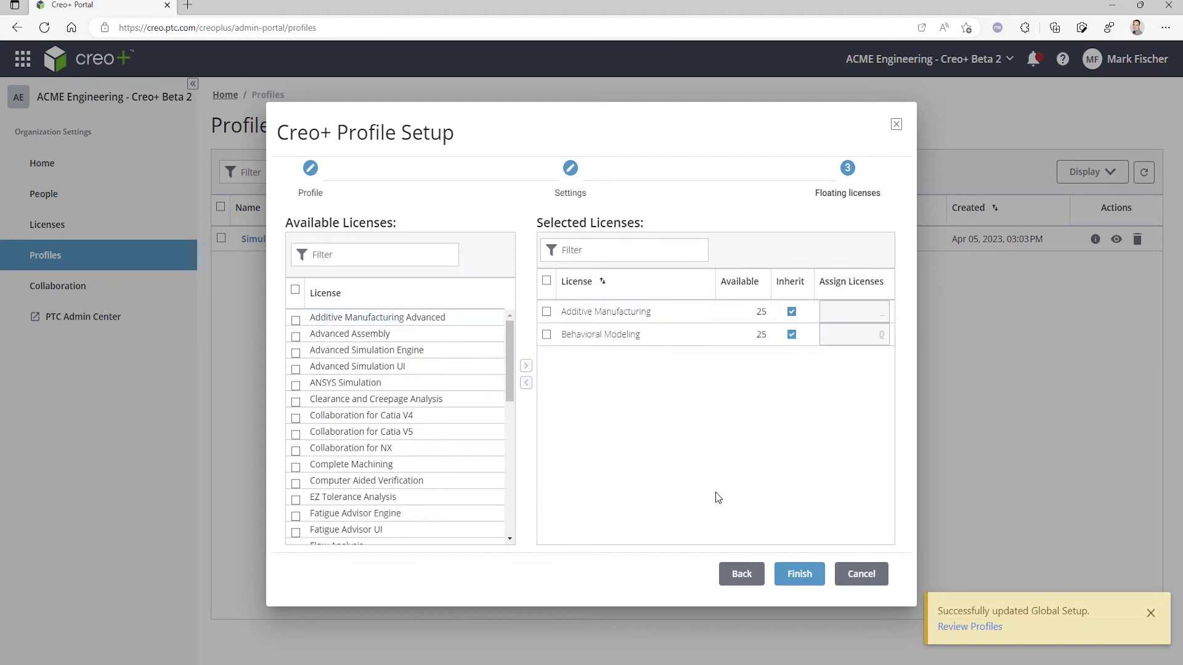
pyautogui.click(800, 575)
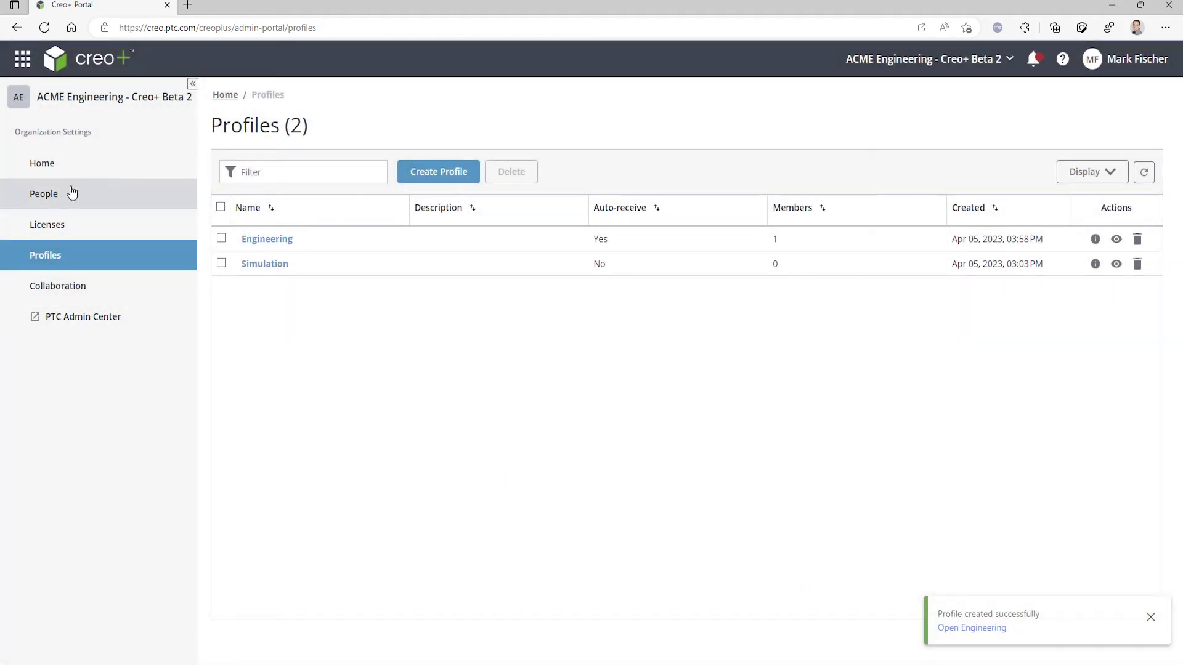
# - Invite the new user's e-mail address to the organization with the Viewer role
pyautogui.click(55, 163)
pyautogui.click(506, 438)
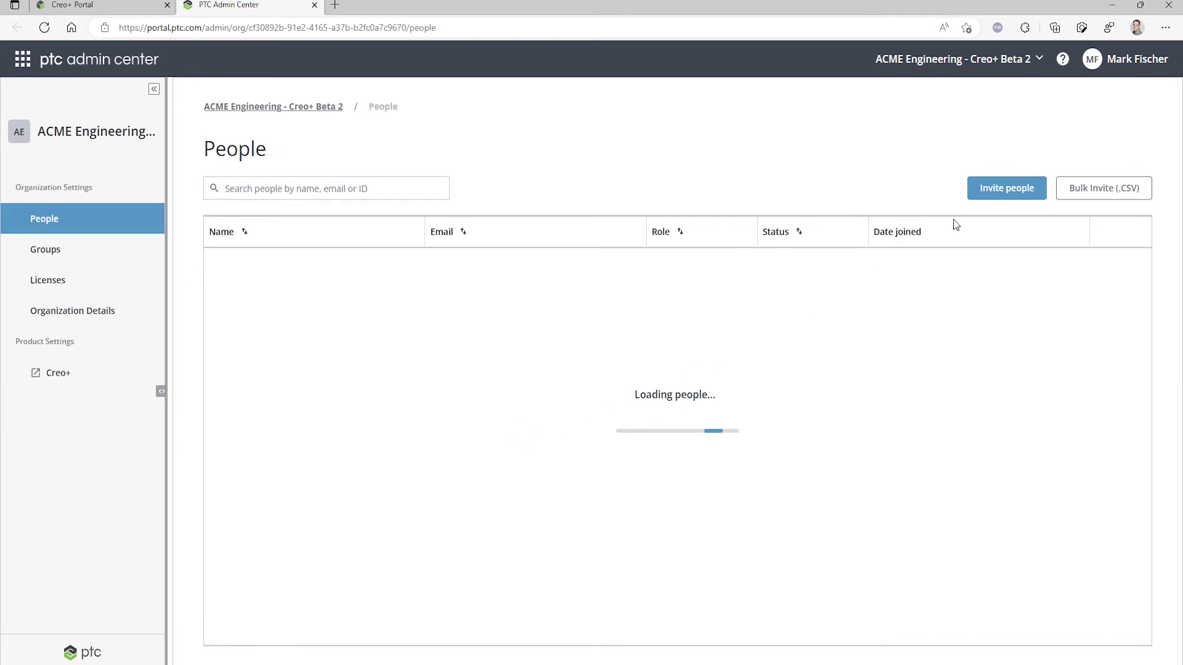
pyautogui.click(1007, 188)
pyautogui.click(544, 320)
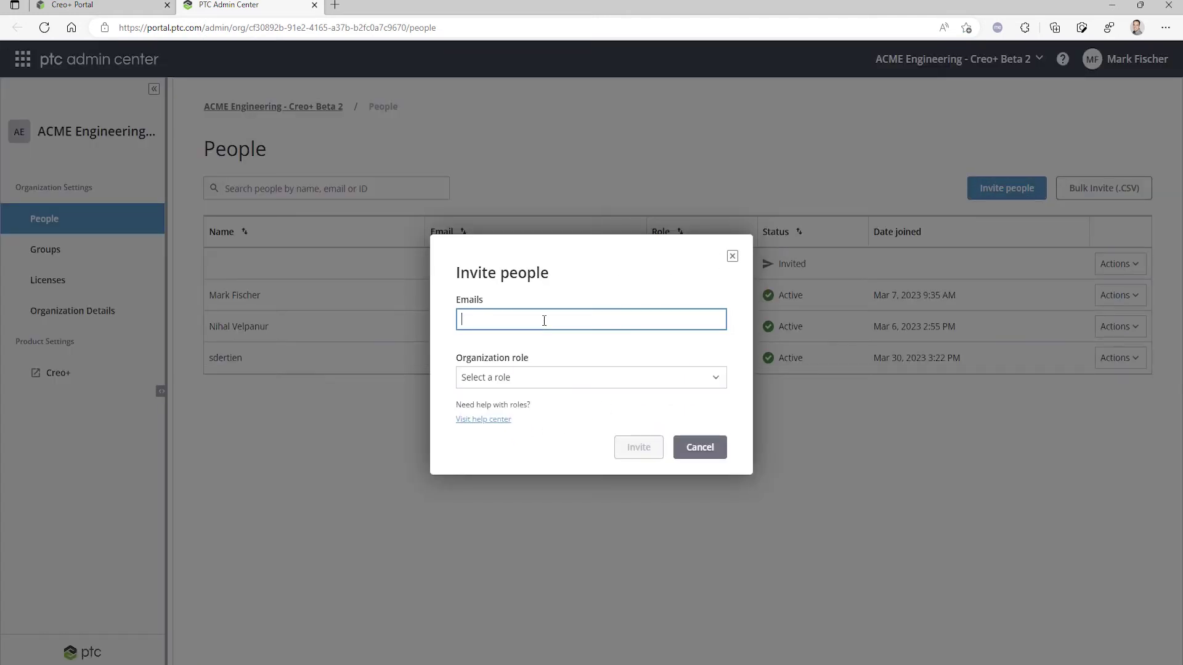
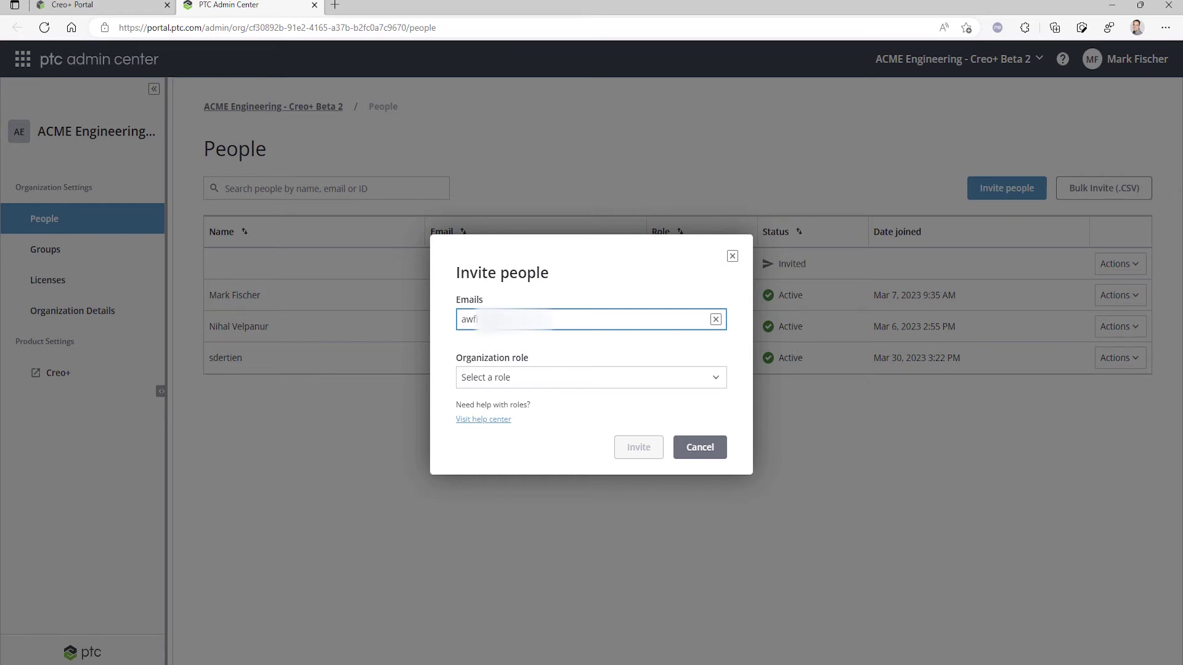
pyautogui.click(528, 377)
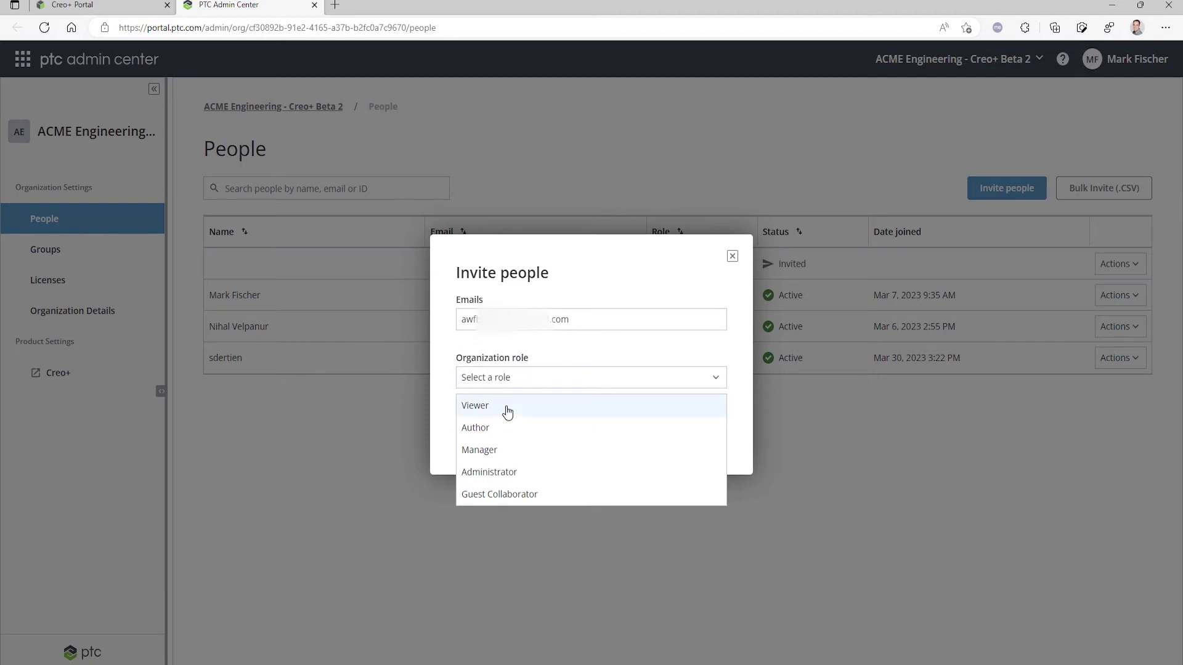
pyautogui.click(505, 407)
pyautogui.click(628, 451)
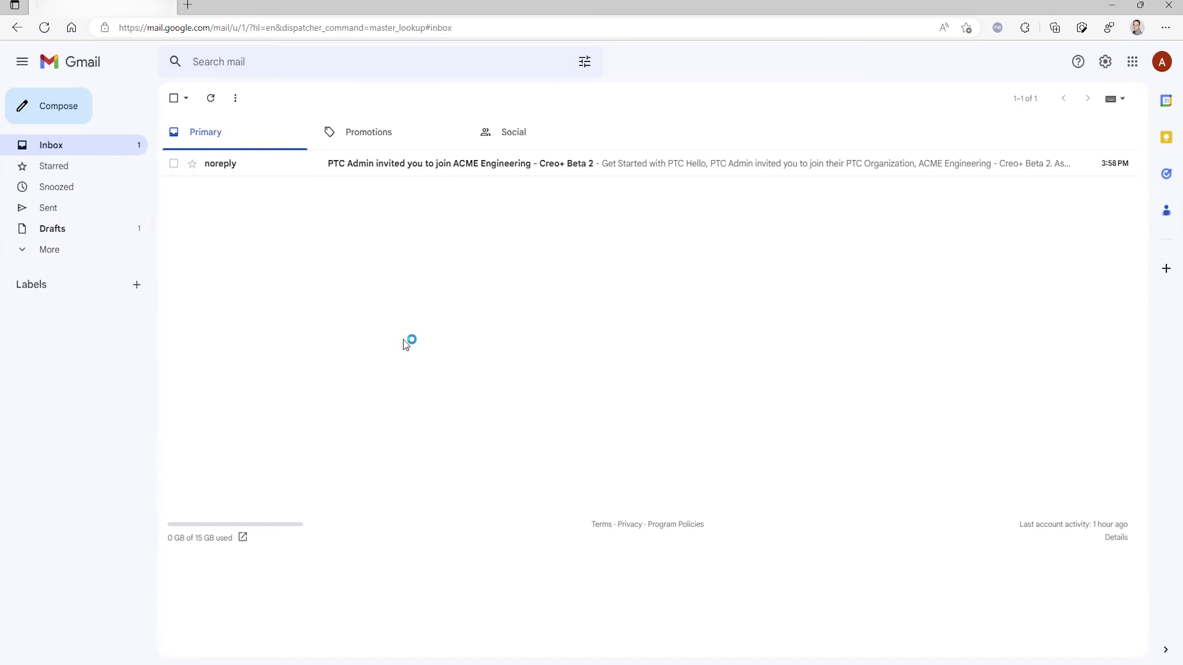
# - Open the PTC invitation e-mail in Gmail to activate access to the Creo+ Portal
pyautogui.click(230, 168)
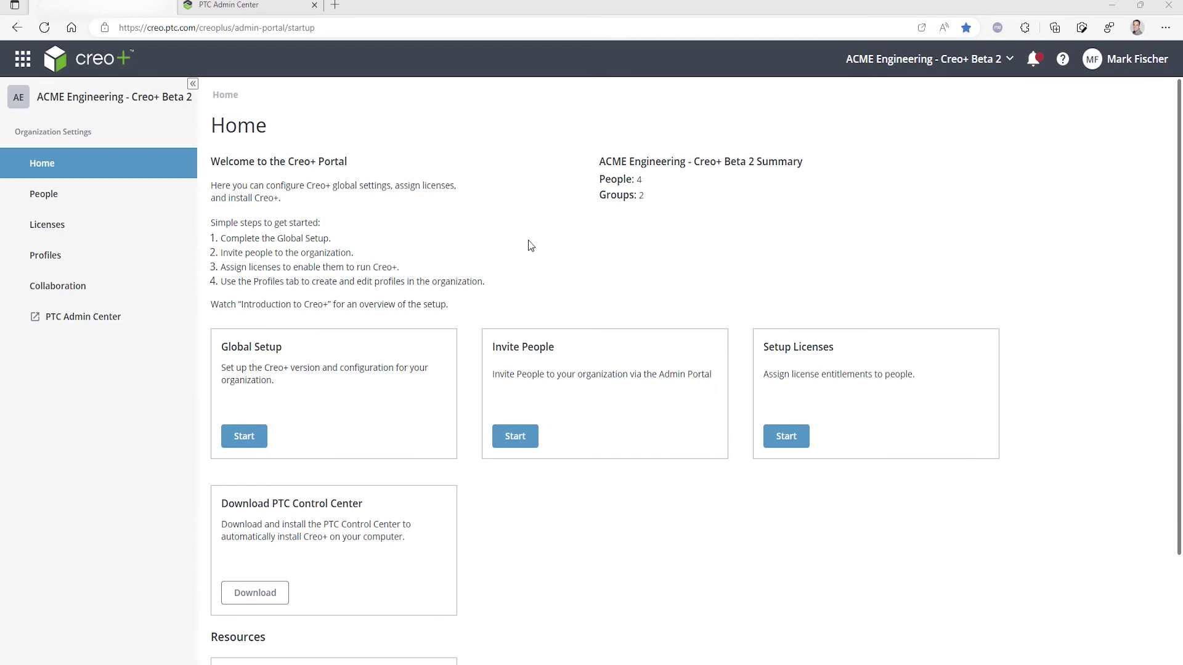
# - Assign the new user Creo Design Advanced Professional plus Generative Topology Optimization, then open the Engineering profile
pyautogui.click(146, 203)
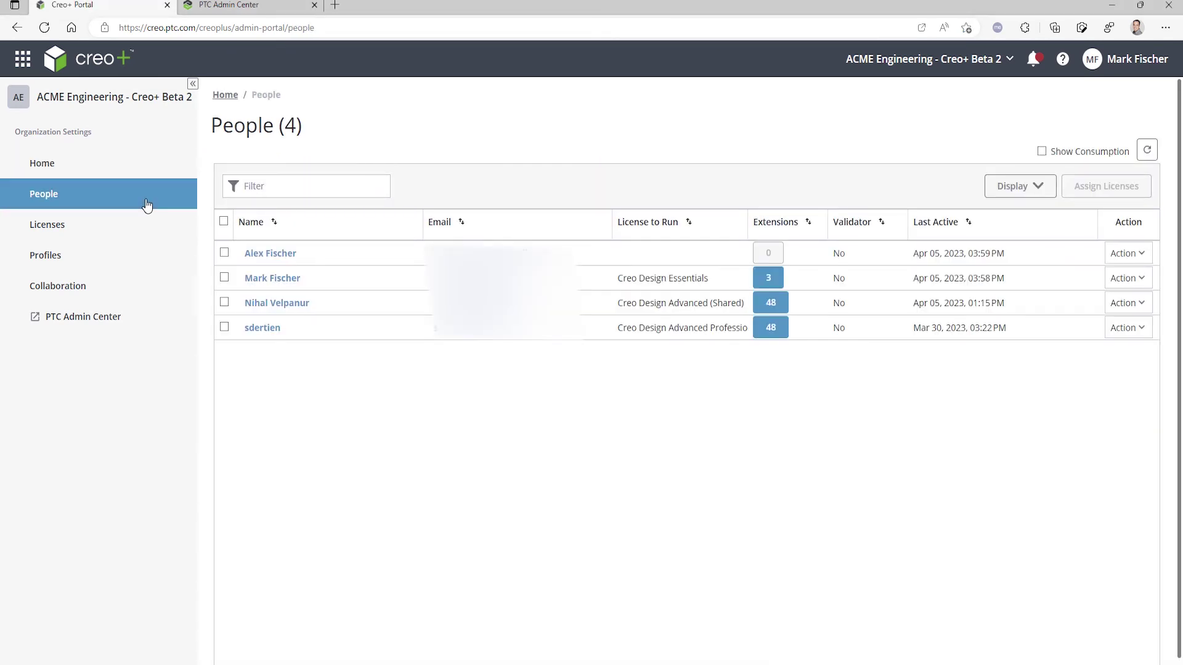
pyautogui.click(224, 254)
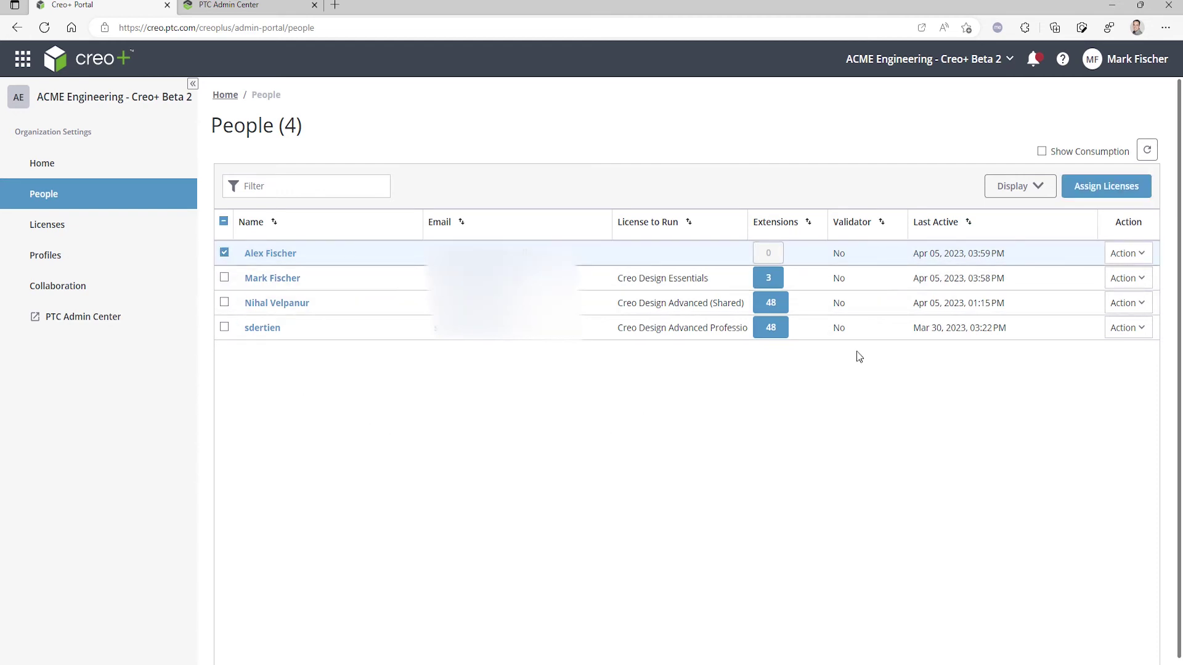
pyautogui.click(1081, 195)
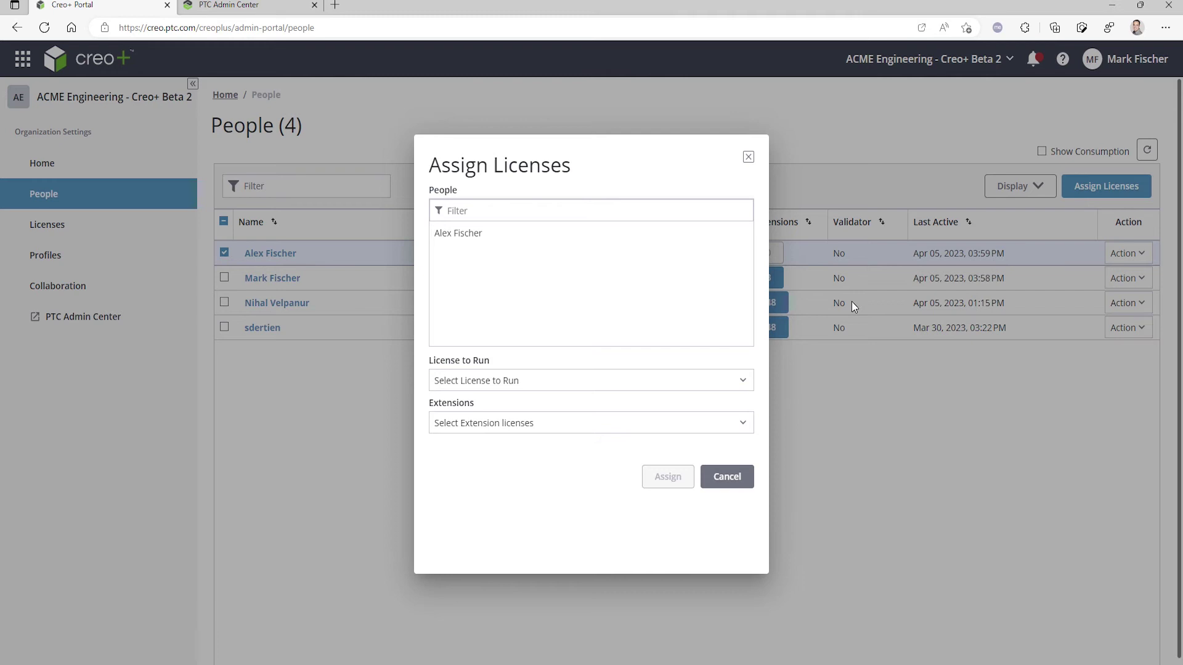
pyautogui.click(695, 378)
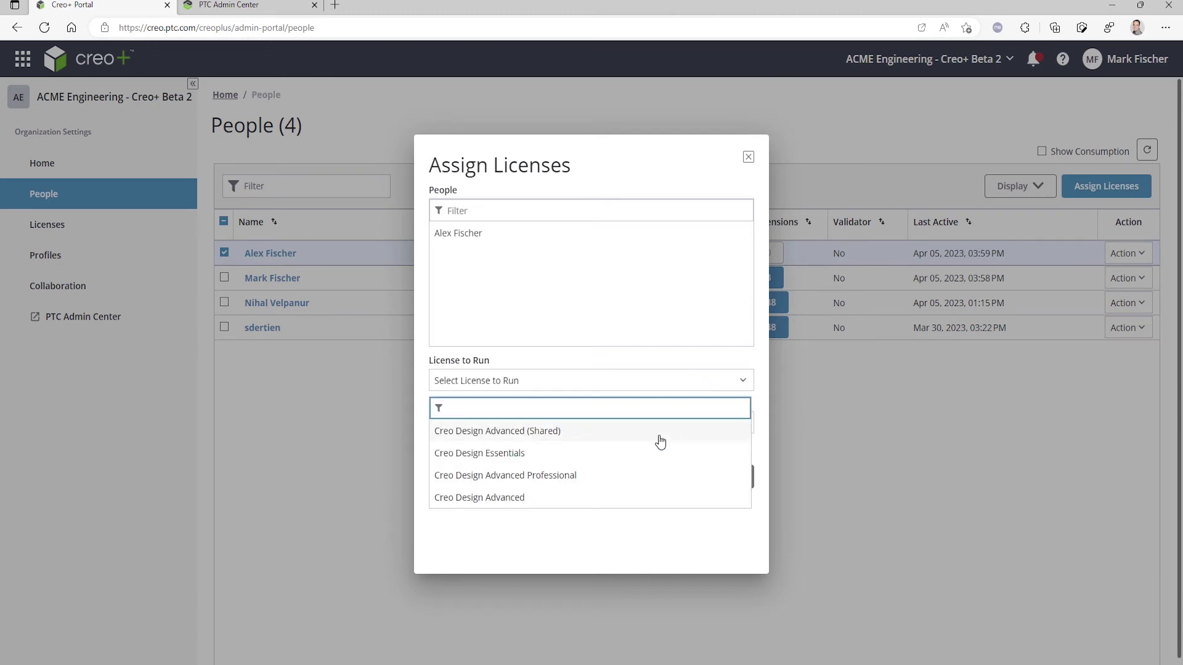
pyautogui.click(616, 475)
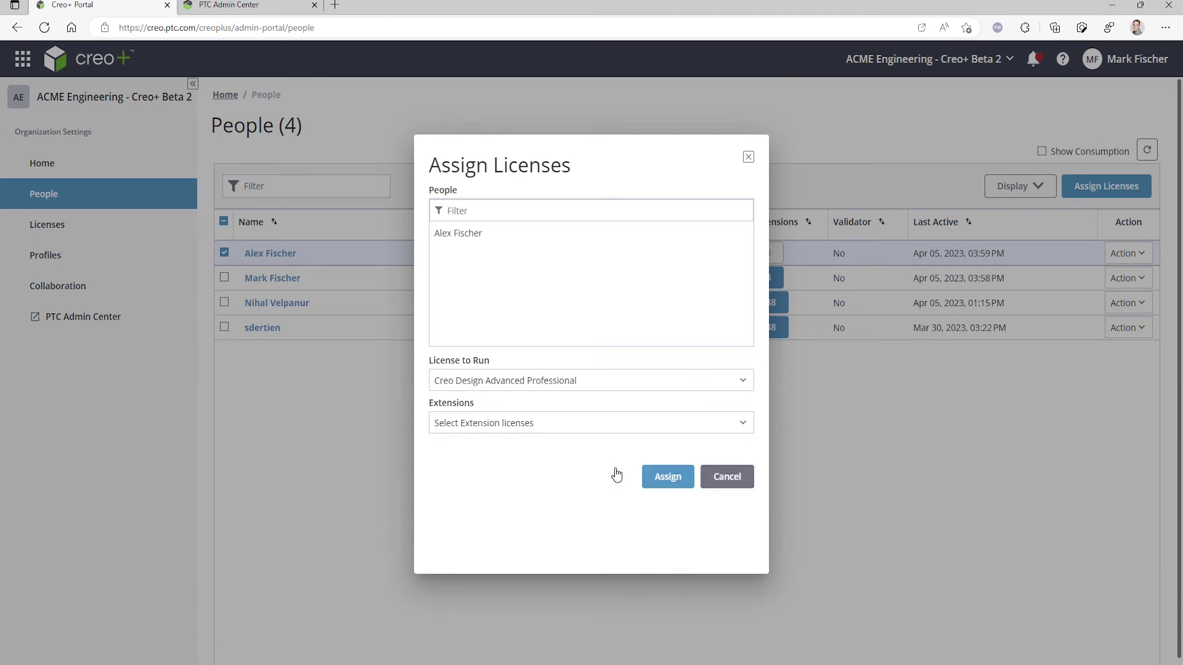
pyautogui.click(592, 426)
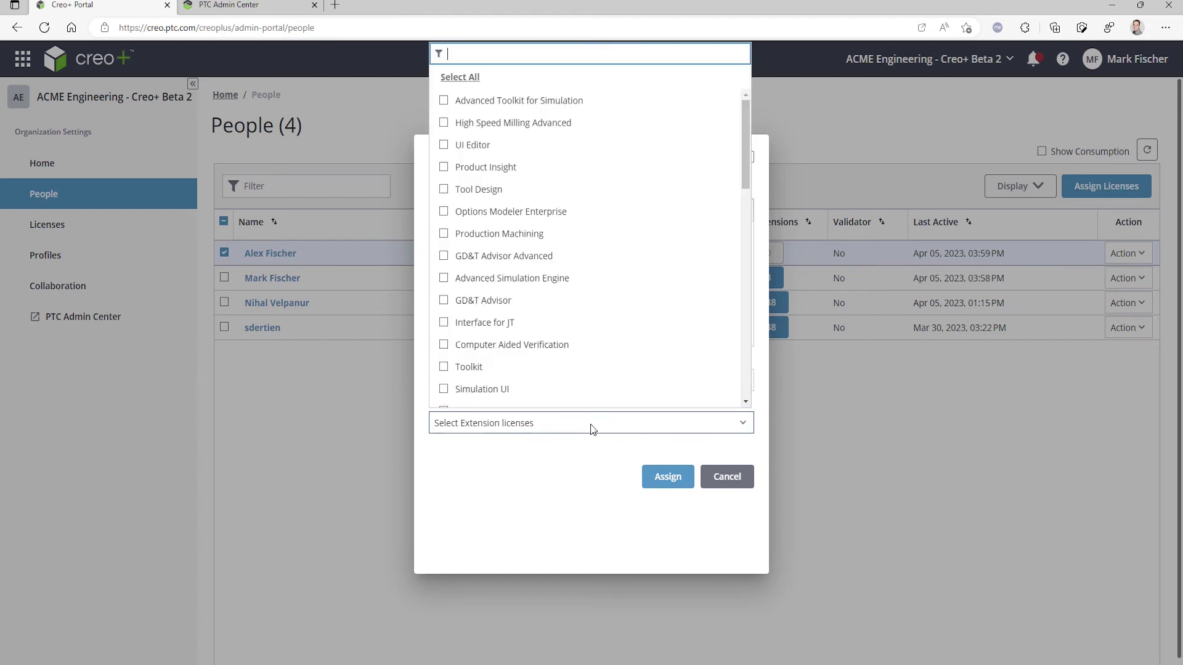
pyautogui.write('gen')
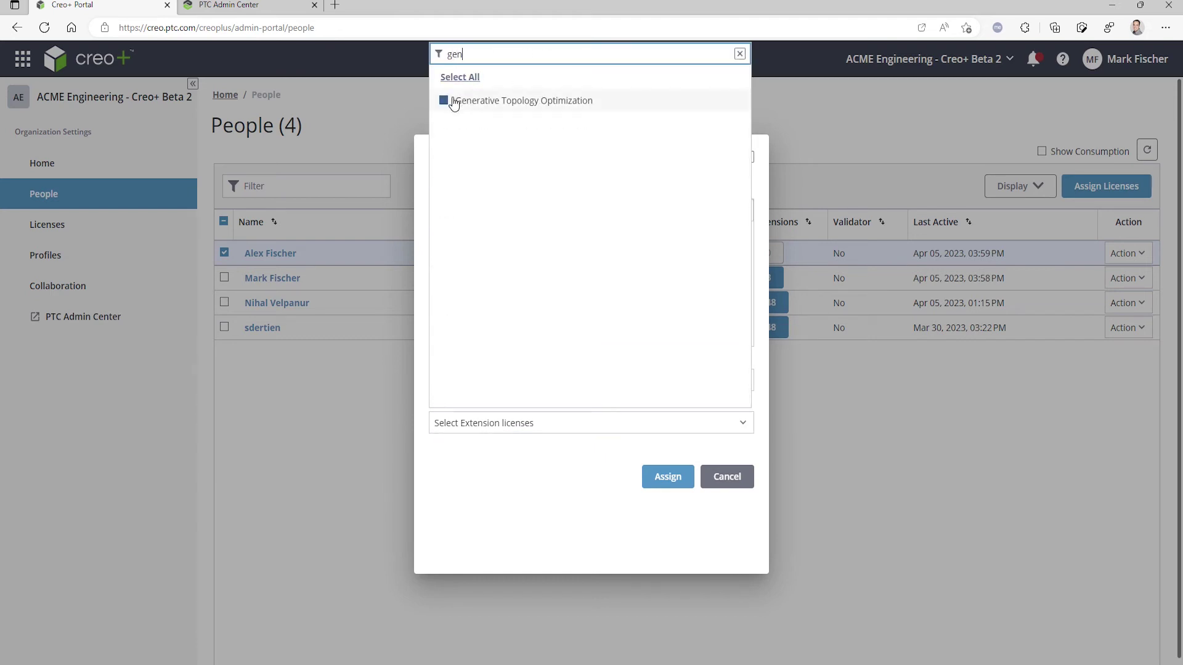
pyautogui.click(445, 101)
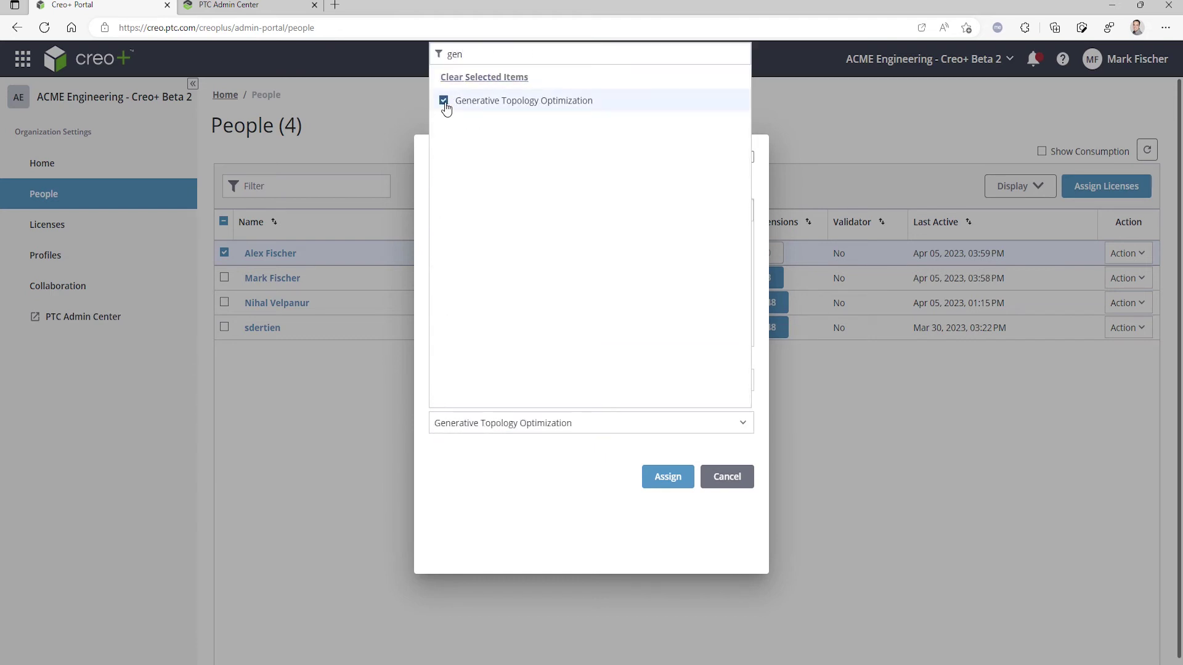
pyautogui.click(667, 477)
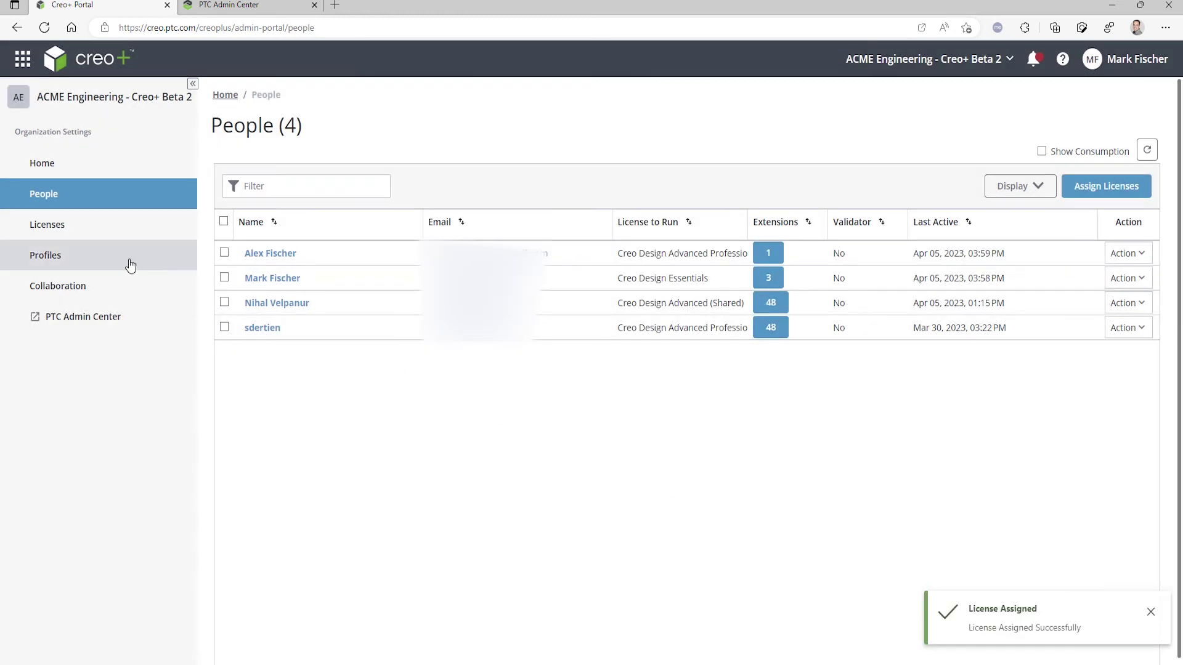
pyautogui.click(120, 264)
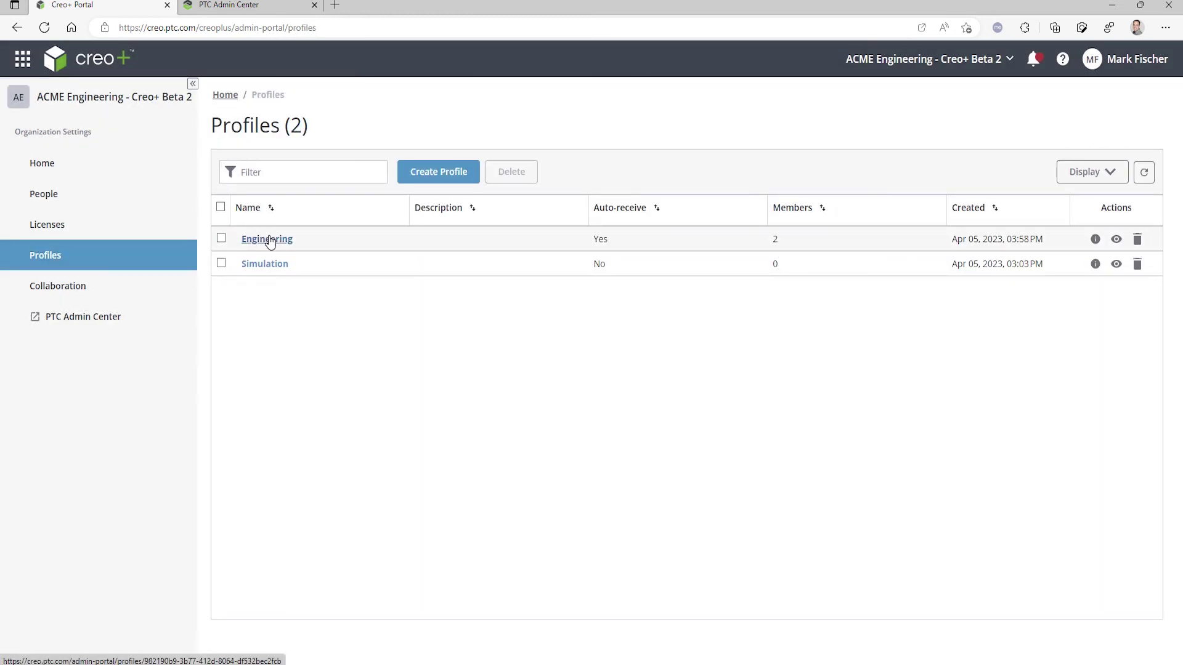
pyautogui.click(266, 239)
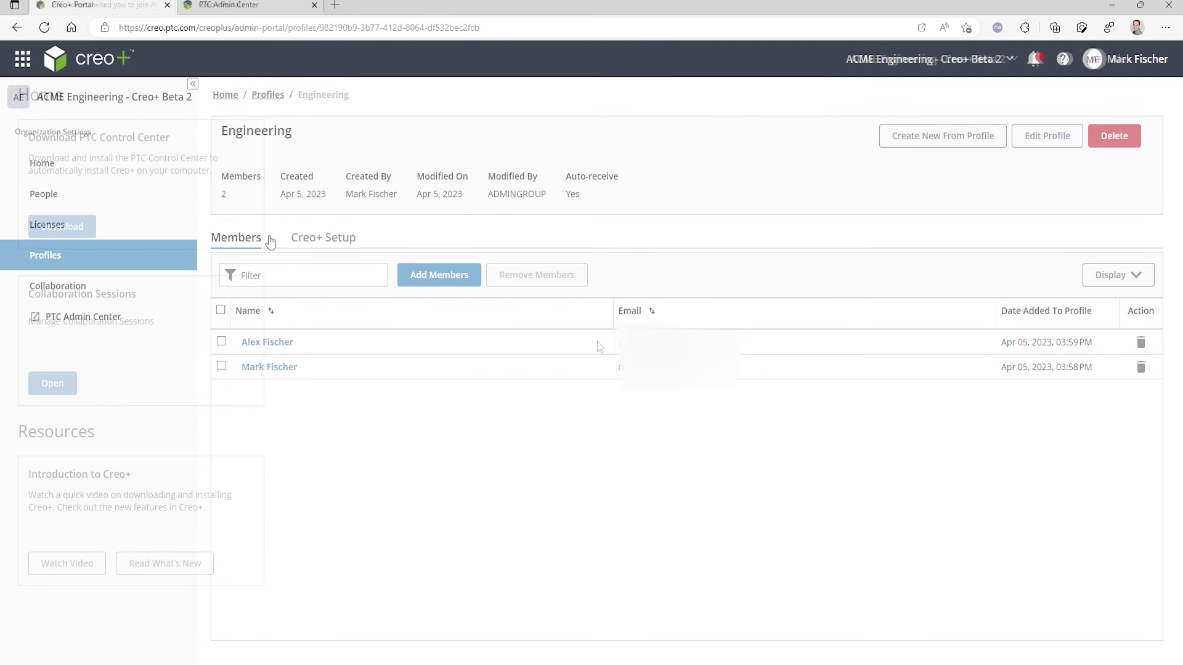
# - Download and run the PTC Control Center installer, then sign in with the new user's e-mail
pyautogui.click(62, 227)
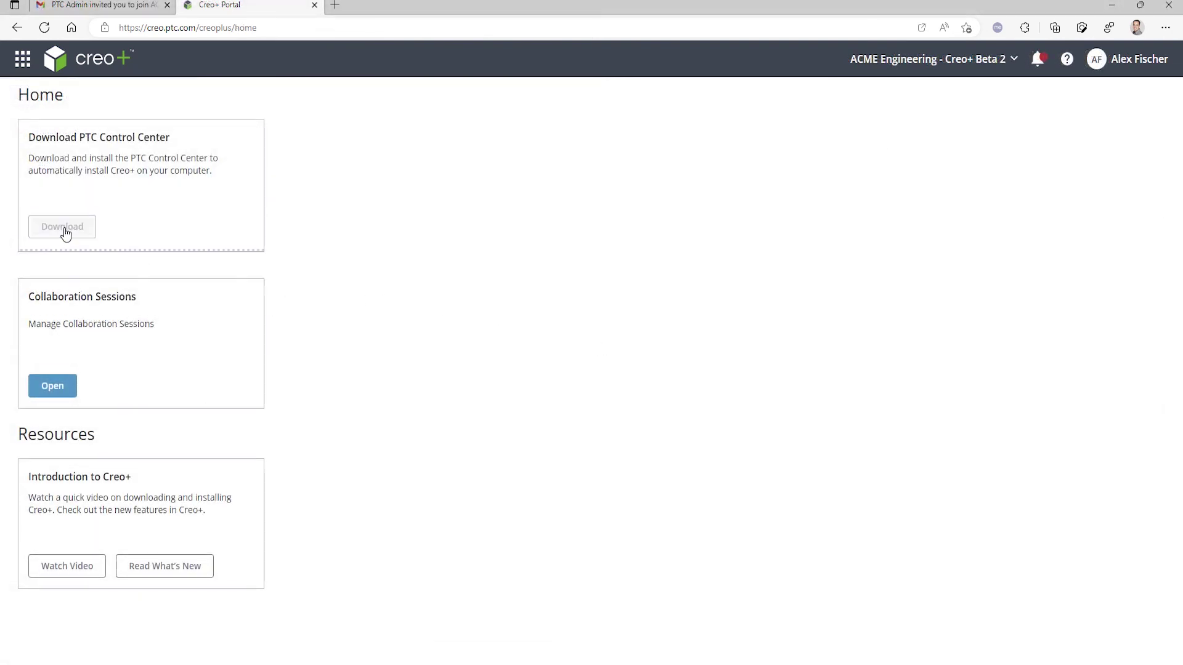
pyautogui.click(882, 86)
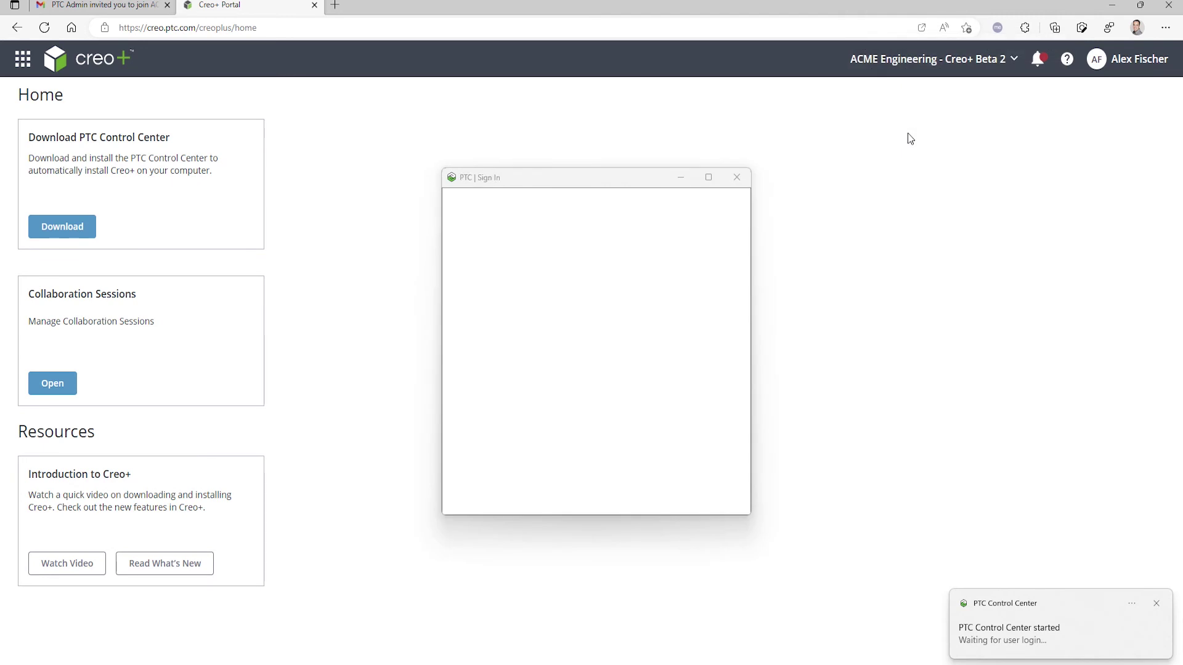
pyautogui.click(609, 304)
pyautogui.hotkey('ctrl', 'v')
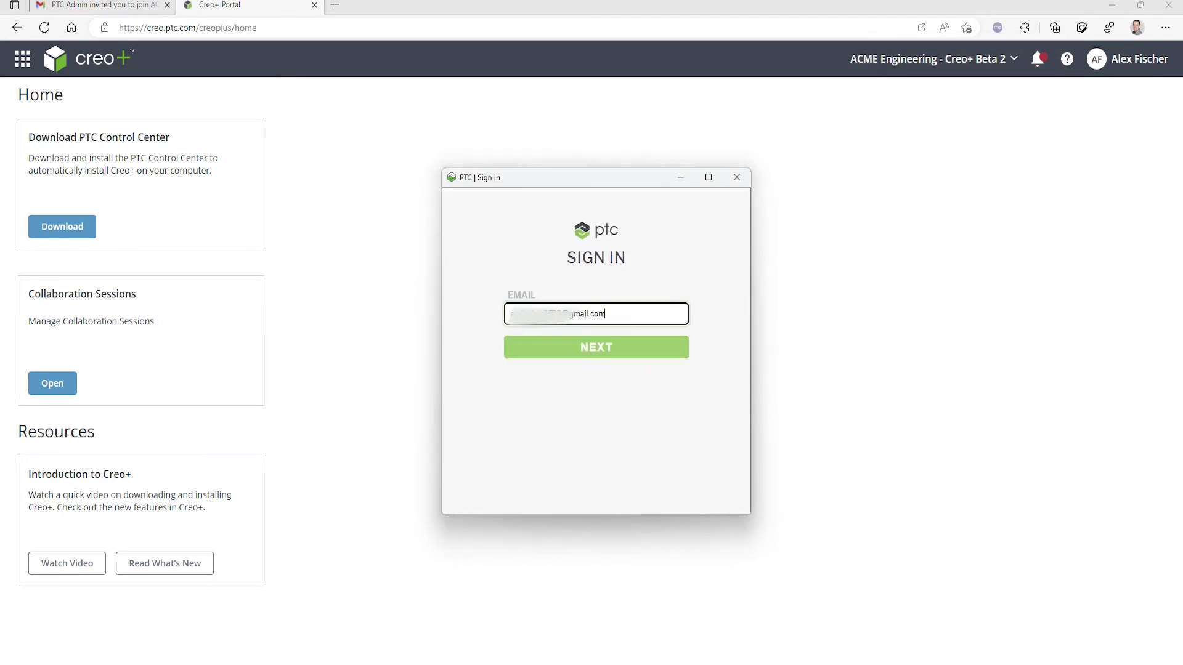
pyautogui.click(566, 352)
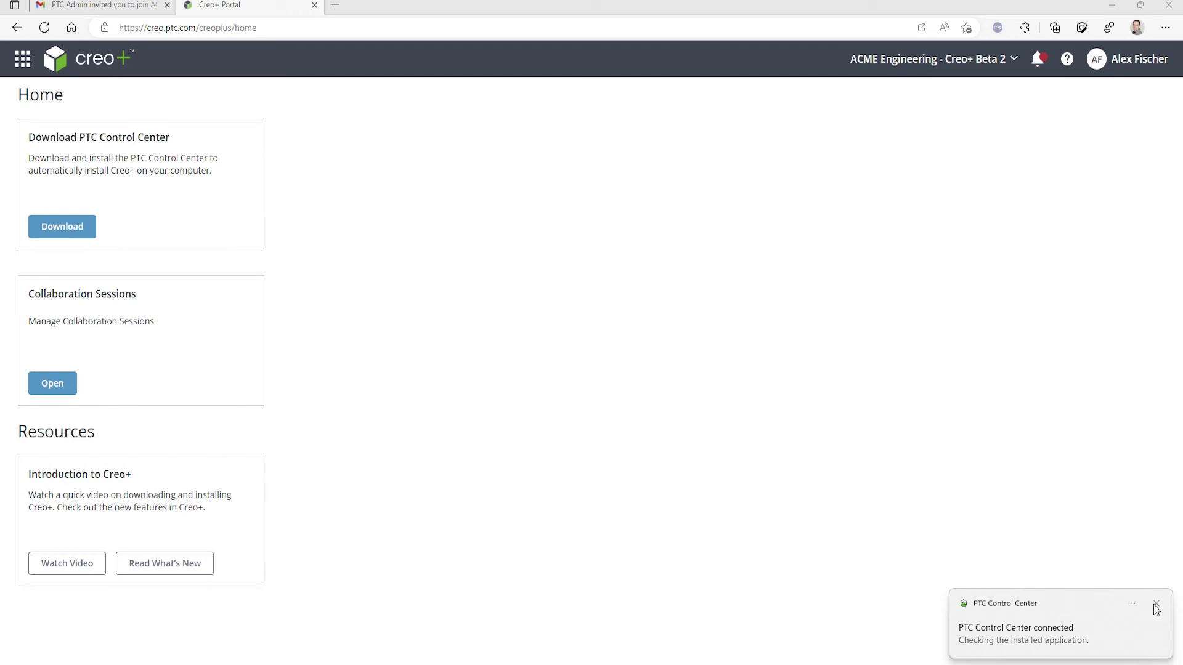
pyautogui.click(1155, 607)
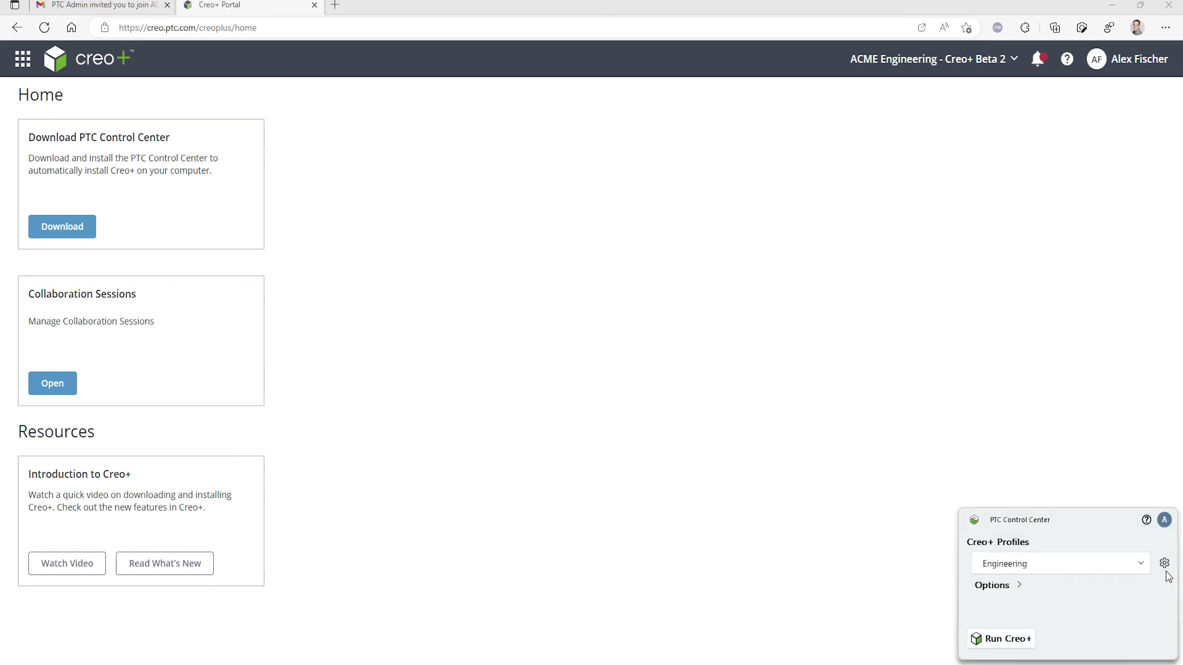
# - Review the Engineering profile's floating licenses and the signed-in user's license entitlements
pyautogui.click(1165, 563)
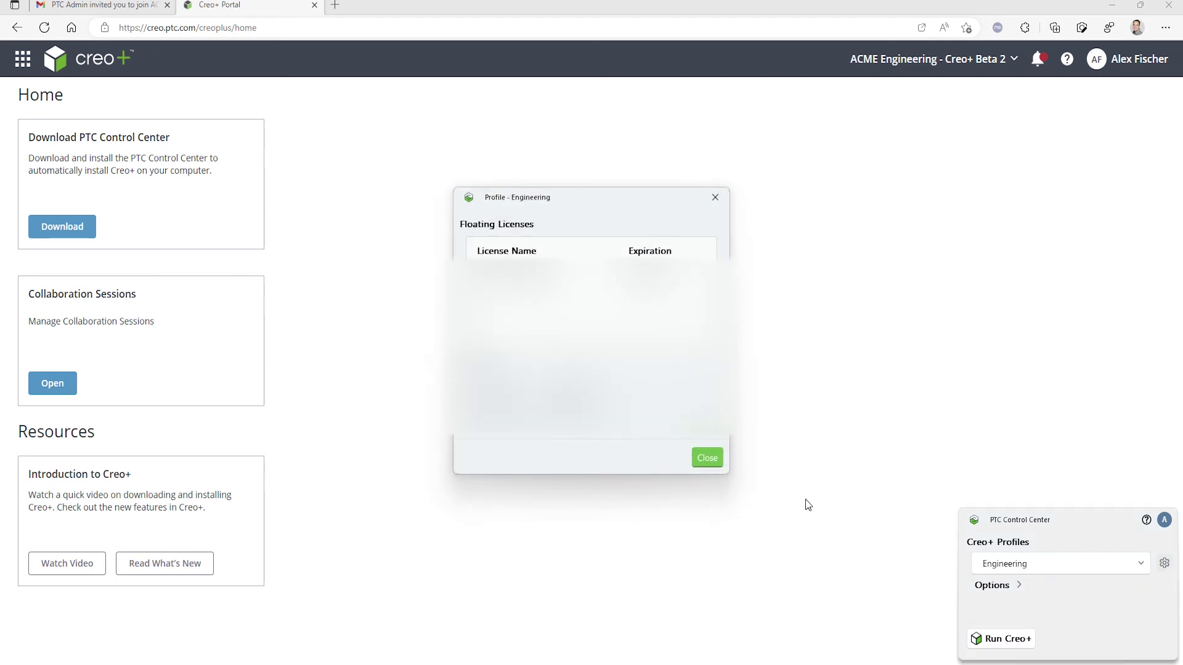
pyautogui.click(711, 460)
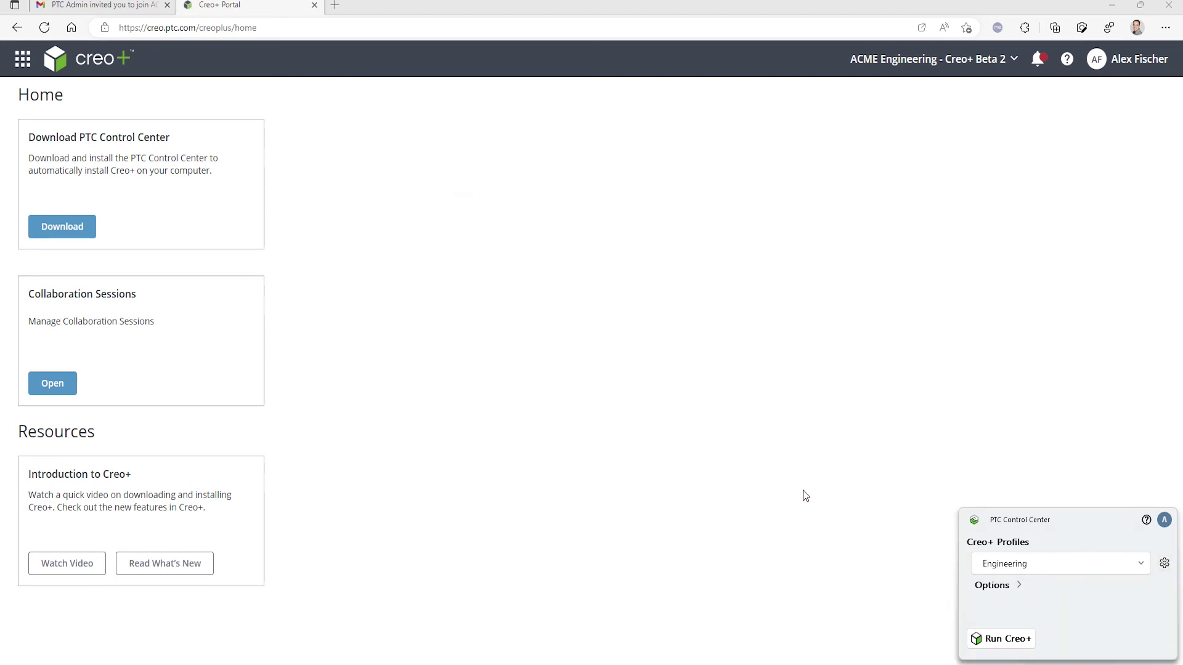
pyautogui.click(1164, 523)
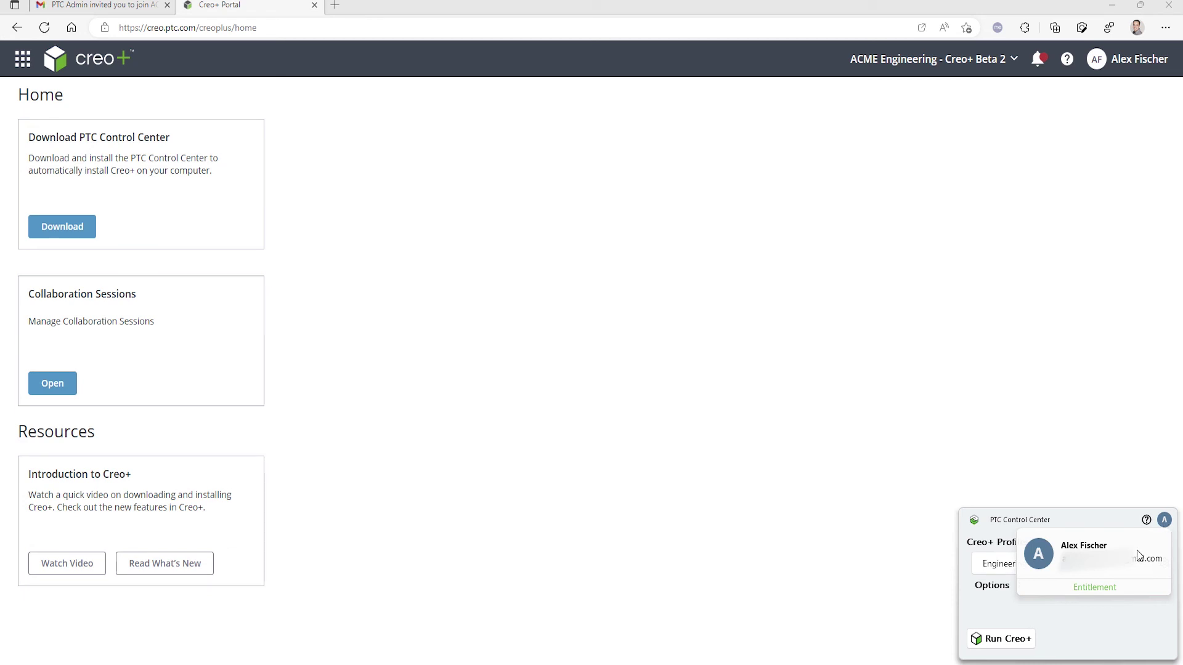
pyautogui.click(1108, 589)
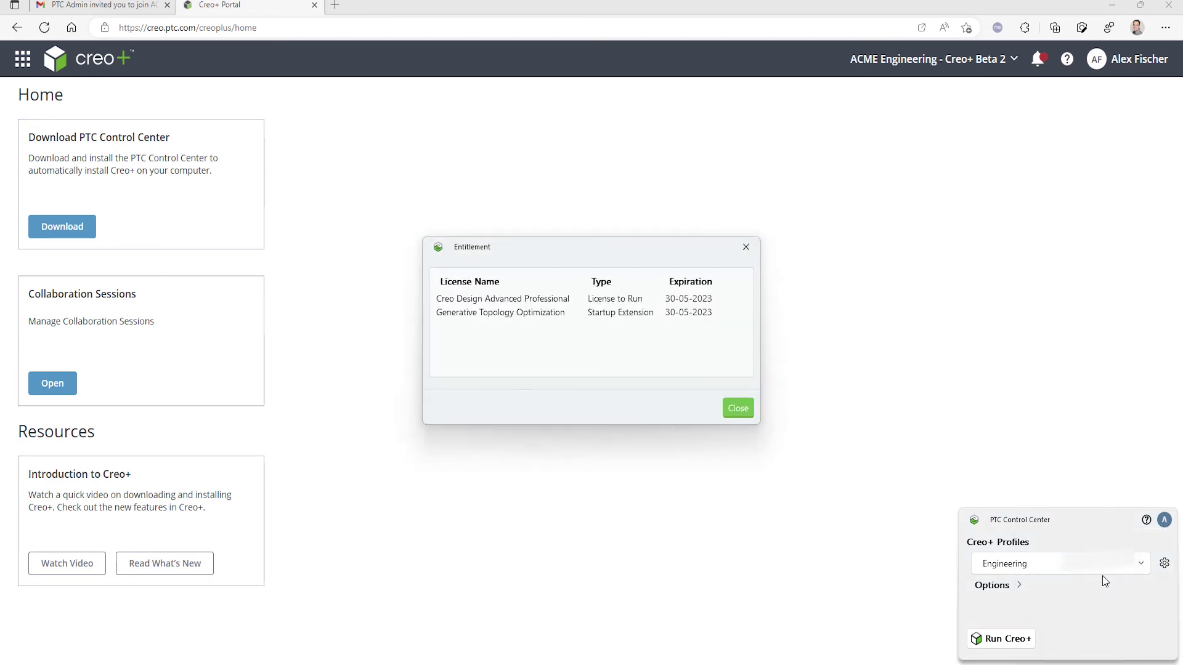
pyautogui.click(738, 409)
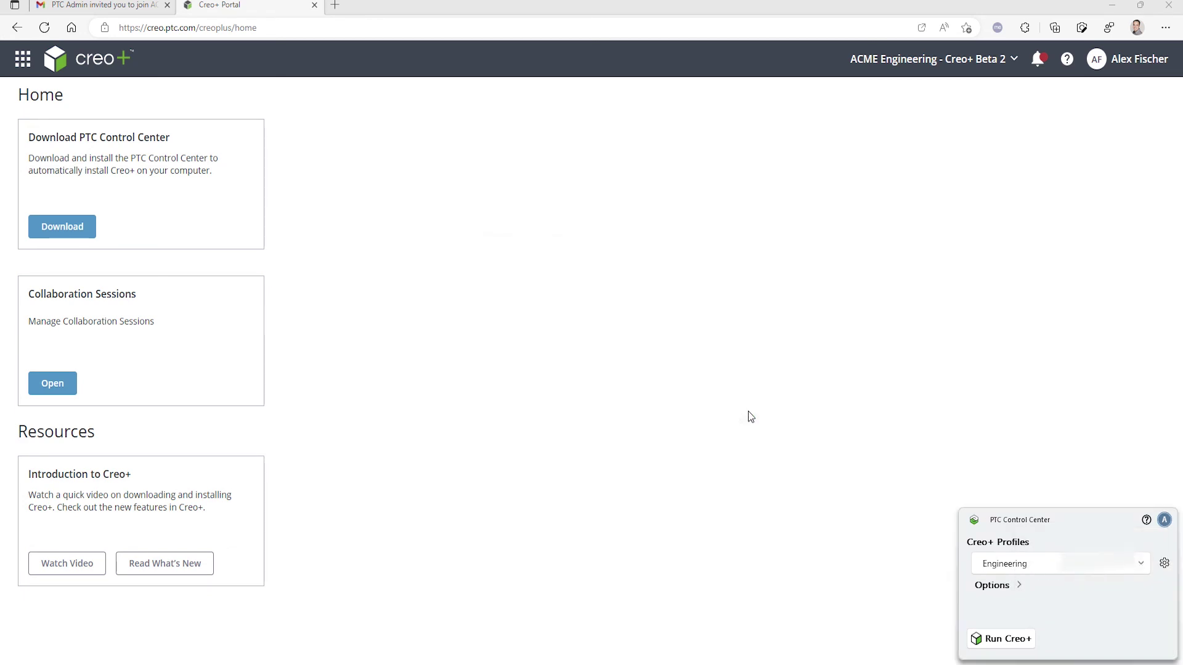
# - Run Creo+ with the Engineering profile and let it load to the Home ribbon
pyautogui.click(1001, 639)
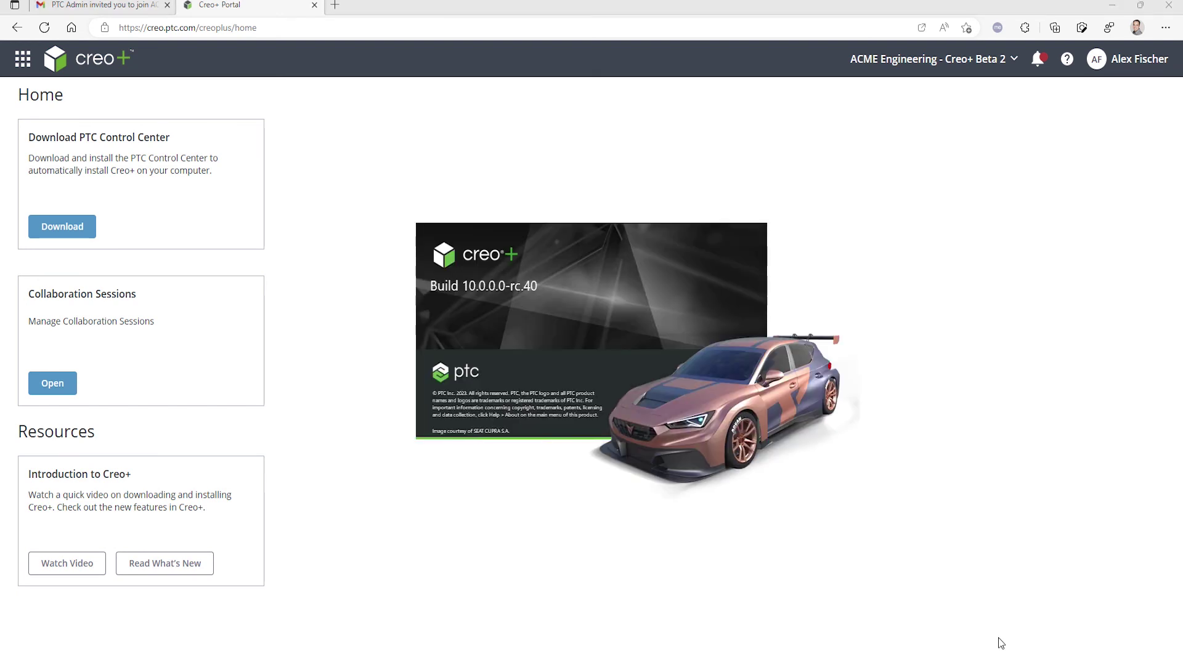